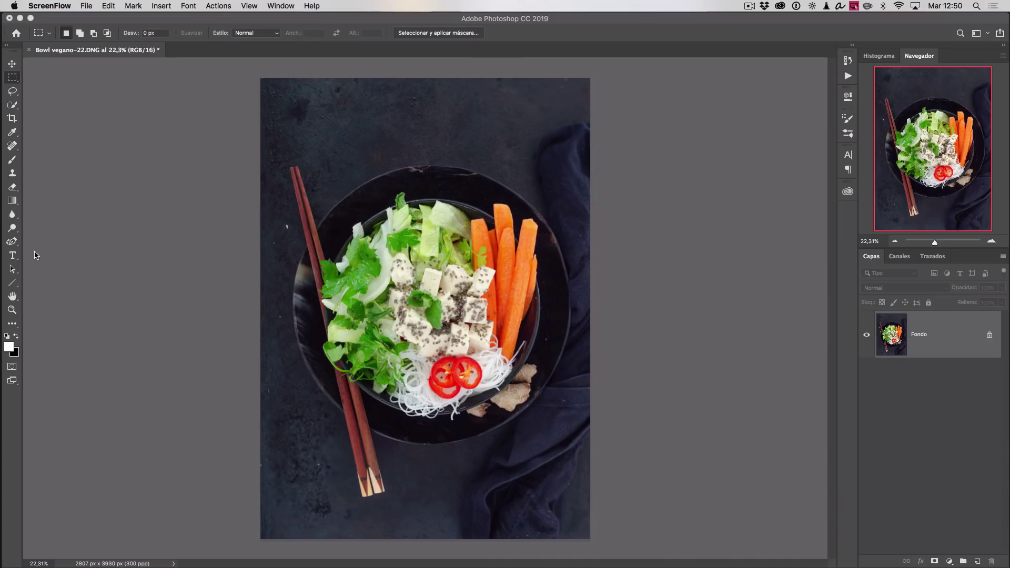
# Step: Add an empty layer above the Fondo layer for the retouching
pyautogui.click(12, 310)
pyautogui.click(404, 235)
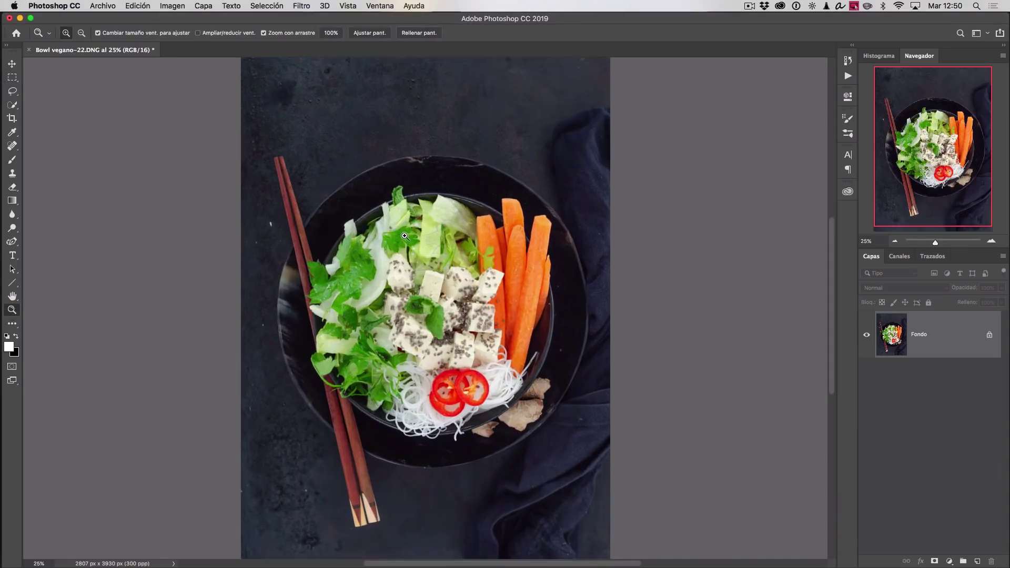
pyautogui.scroll(4, 830, 263)
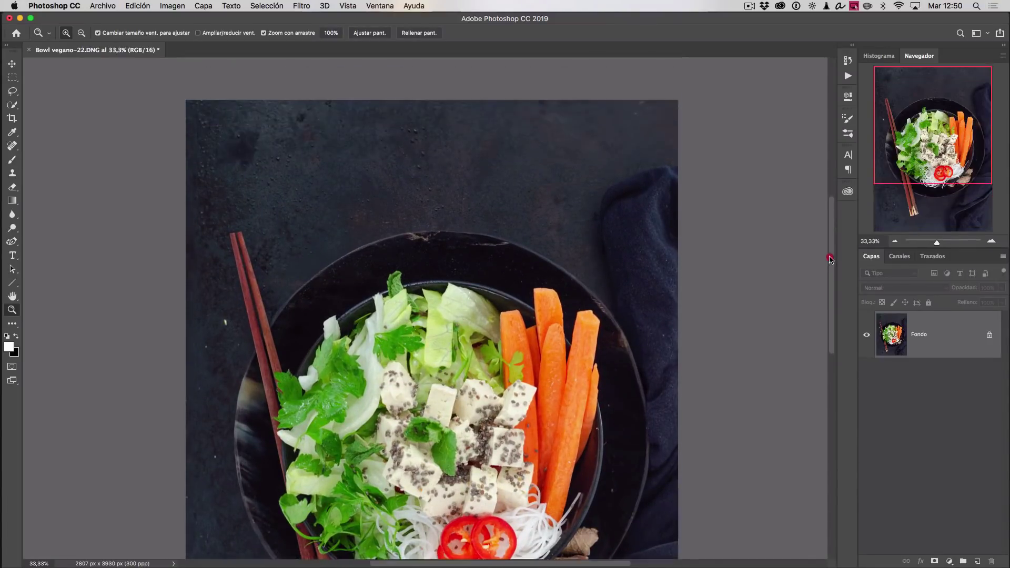
pyautogui.click(777, 254)
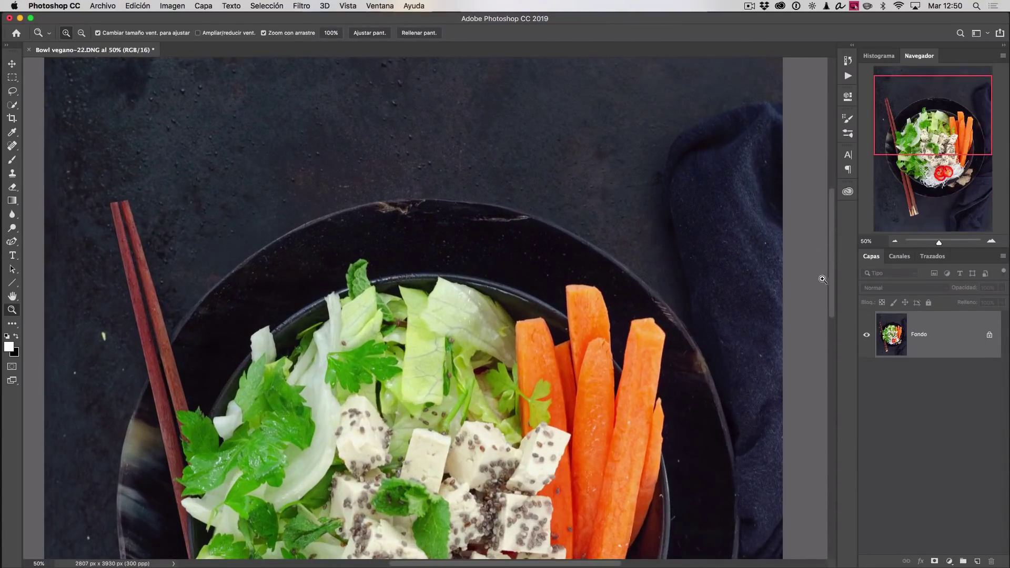
pyautogui.click(866, 241)
pyautogui.write('45')
pyautogui.press('Return')
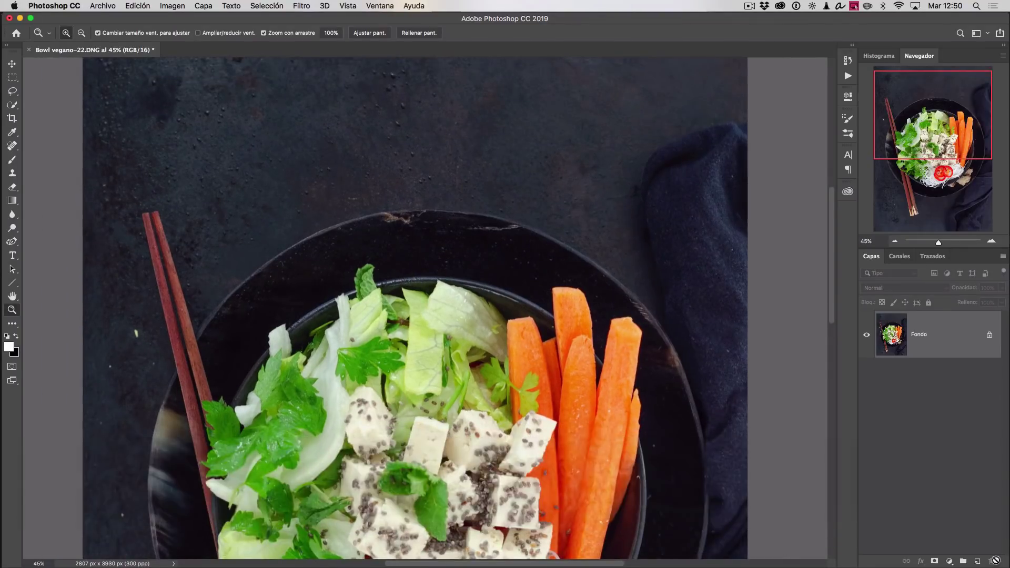
pyautogui.click(976, 561)
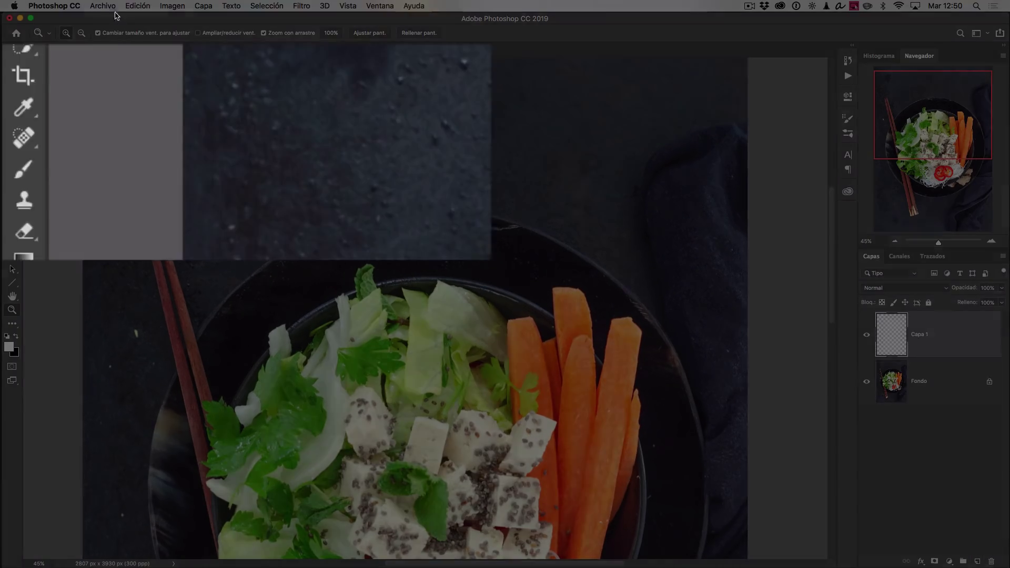
# Step: Remove specks from the backdrop beside the chopsticks, the carrots and the salad using the Spot Healing Brush at size 52
pyautogui.click(23, 138)
pyautogui.moveTo(21, 137); pyautogui.dragTo(111, 137)
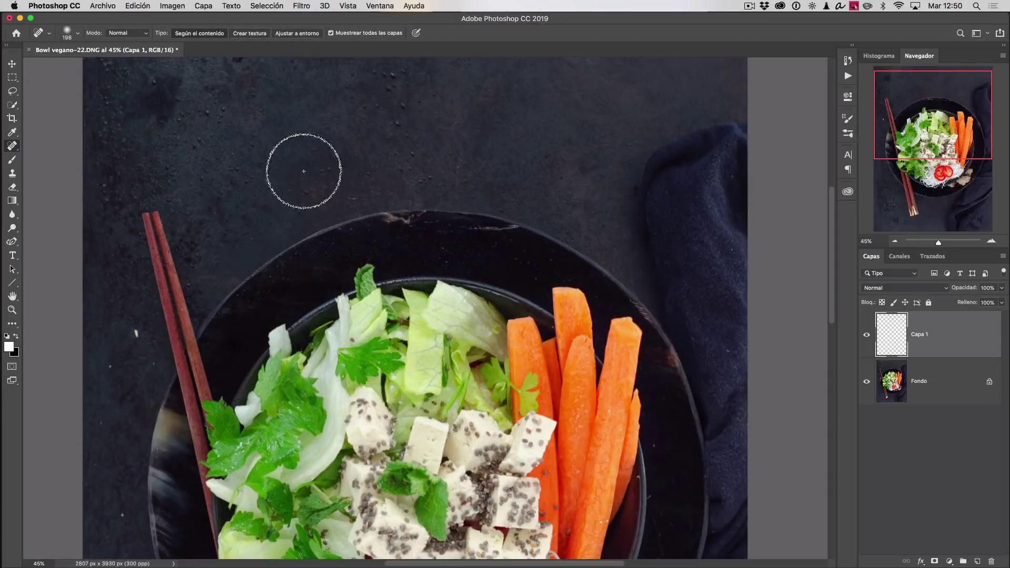
pyautogui.keyDown('ctrl'); pyautogui.keyDown('alt'); pyautogui.moveTo(259, 183); pyautogui.dragTo(234, 184); pyautogui.keyUp('alt'); pyautogui.keyUp('ctrl')
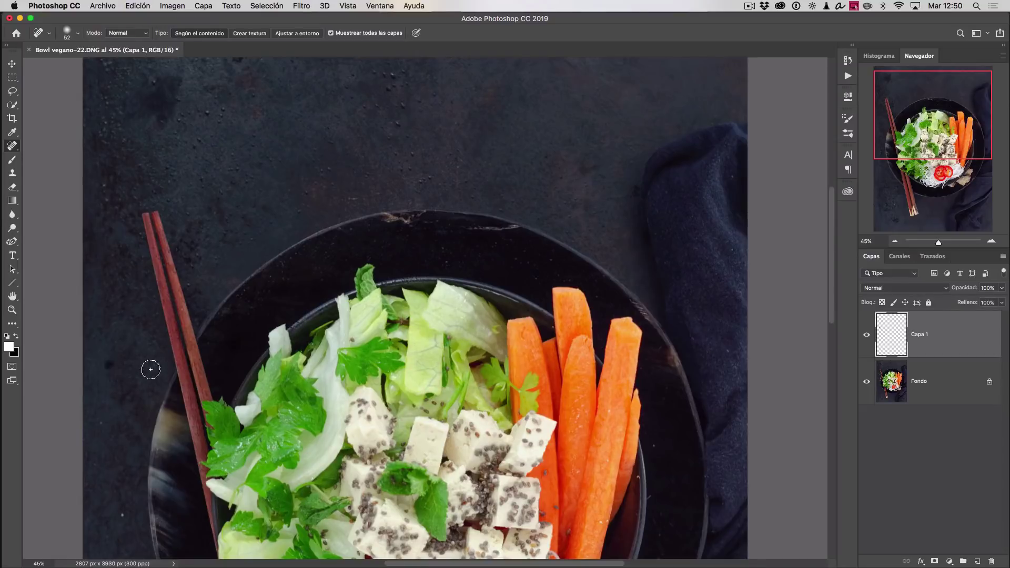
pyautogui.click(108, 450)
pyautogui.click(122, 513)
pyautogui.click(603, 521)
pyautogui.click(541, 512)
pyautogui.click(354, 339)
# Step: Heal the remaining specks on the dark napkin and the lower part of the backdrop
pyautogui.press('space')
pyautogui.moveTo(415, 397); pyautogui.dragTo(418, 177)
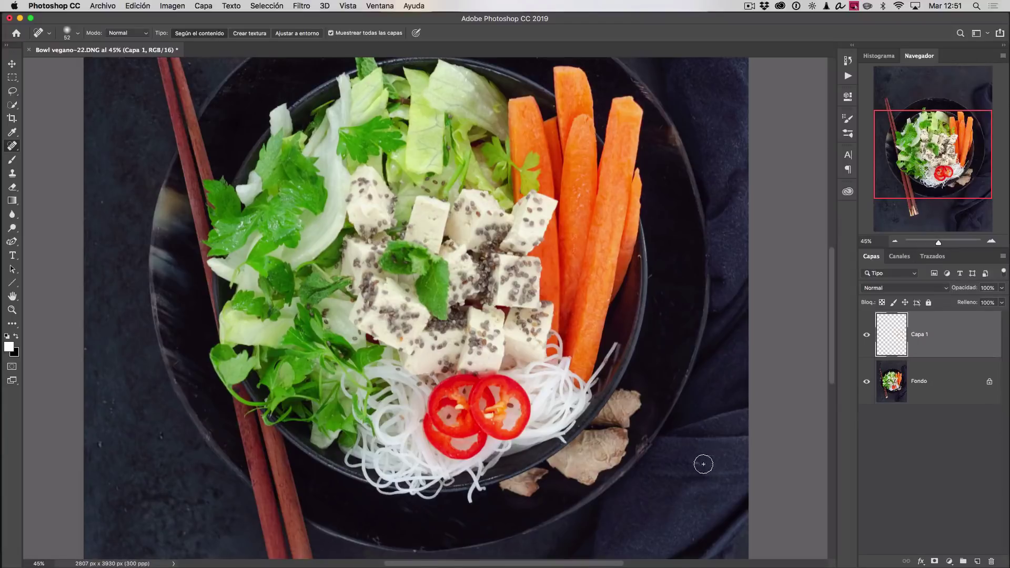
pyautogui.click(694, 465)
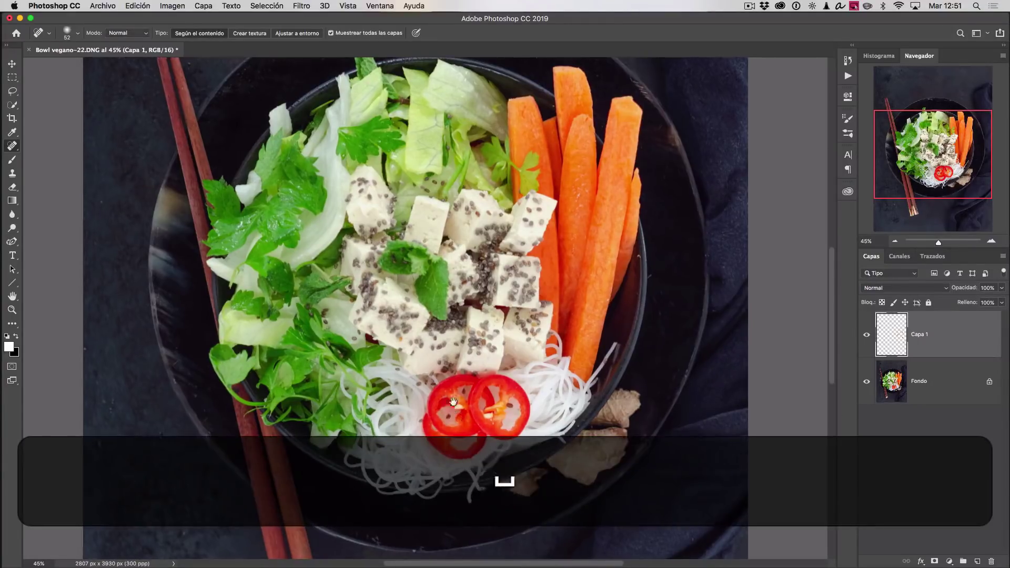
pyautogui.moveTo(453, 415); pyautogui.dragTo(454, 216)
pyautogui.click(200, 404)
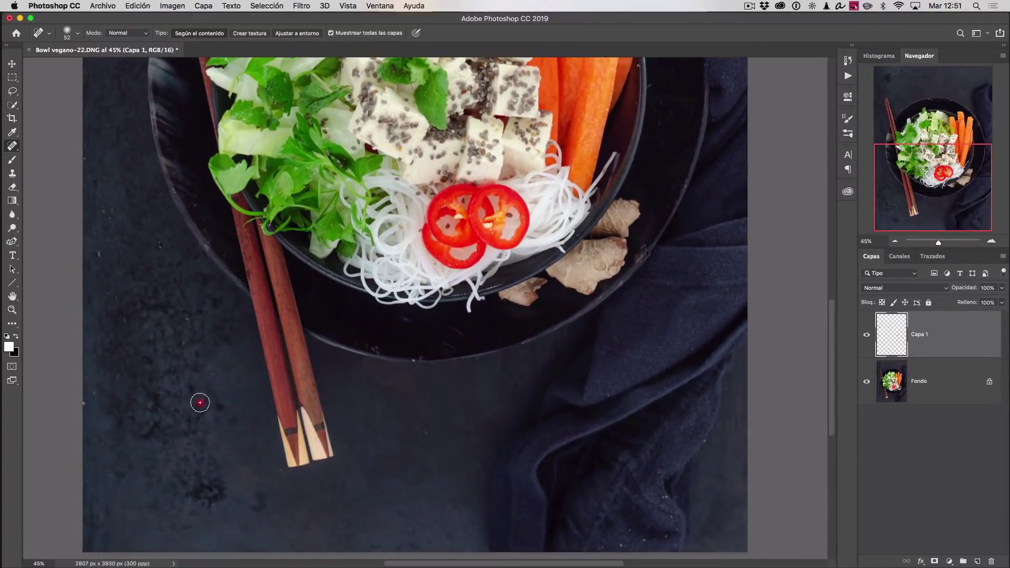
pyautogui.click(82, 404)
pyautogui.click(621, 543)
pyautogui.click(643, 540)
pyautogui.click(701, 441)
pyautogui.click(665, 497)
# Step: Reduce the healing brush to size 34 and remove the stray seeds from the red chili slices
pyautogui.press('space')
pyautogui.moveTo(444, 368); pyautogui.dragTo(444, 478)
pyautogui.moveTo(464, 356); pyautogui.dragTo(454, 356)
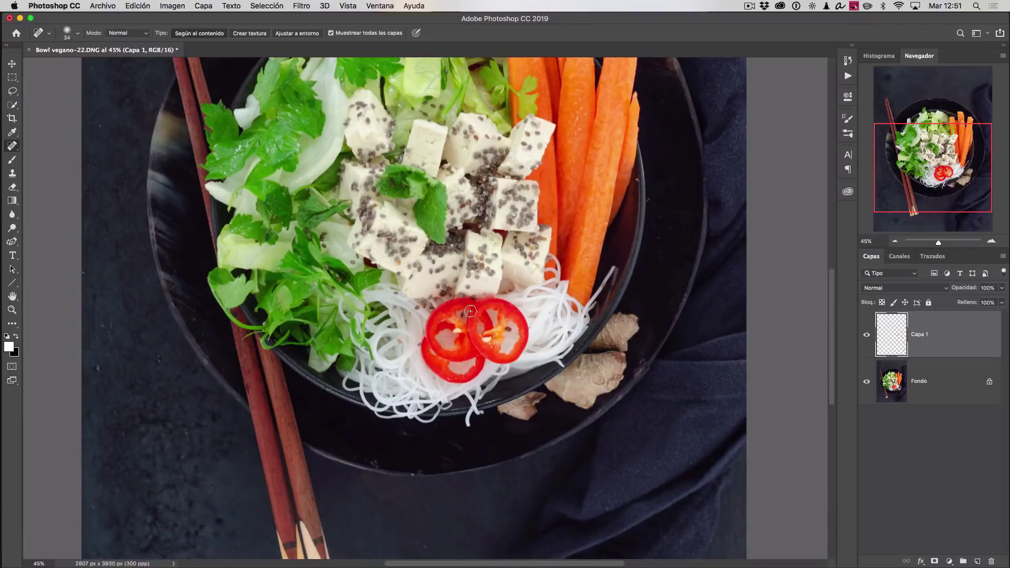
pyautogui.click(510, 330)
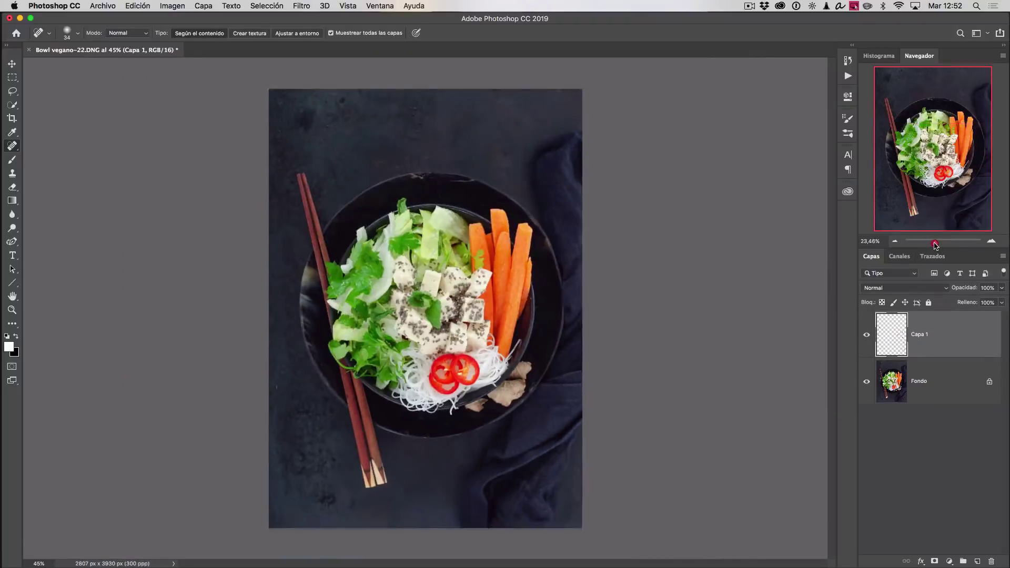
# Step: Compare the whole photo with the Capa 1 retouching layer hidden and shown
pyautogui.moveTo(938, 243); pyautogui.dragTo(936, 244)
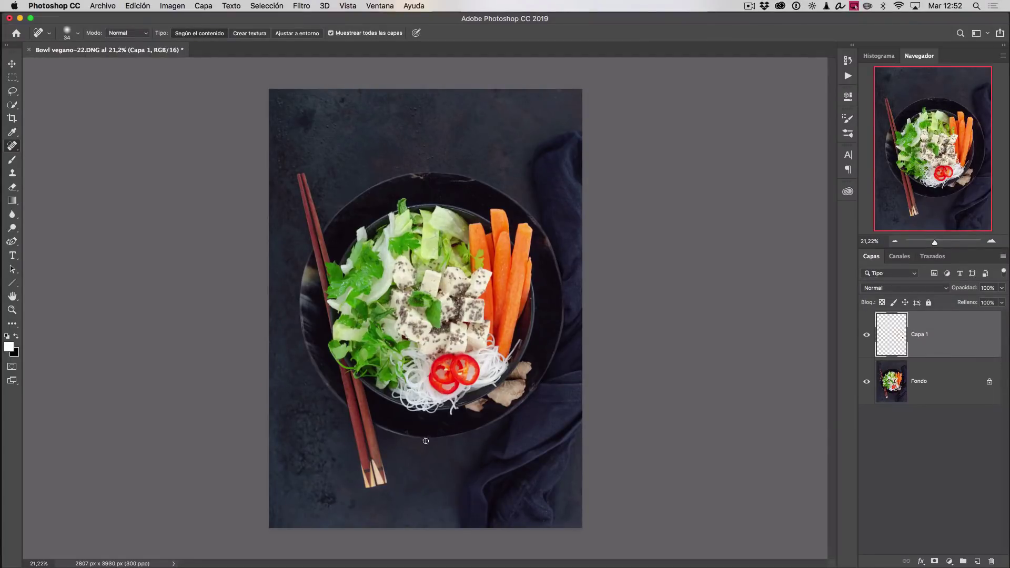
pyautogui.click(865, 334)
pyautogui.click(865, 335)
pyautogui.click(866, 336)
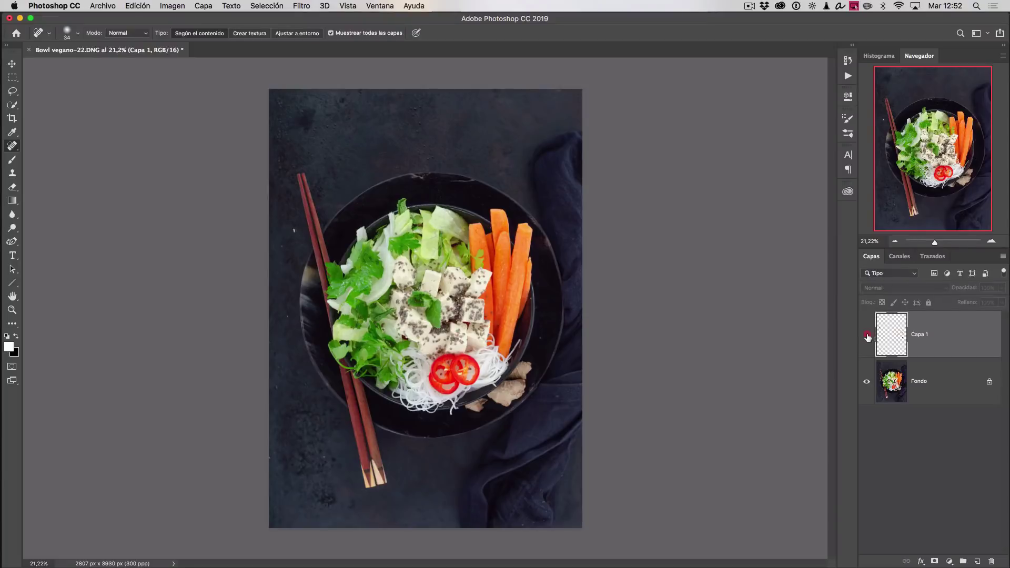
pyautogui.click(866, 335)
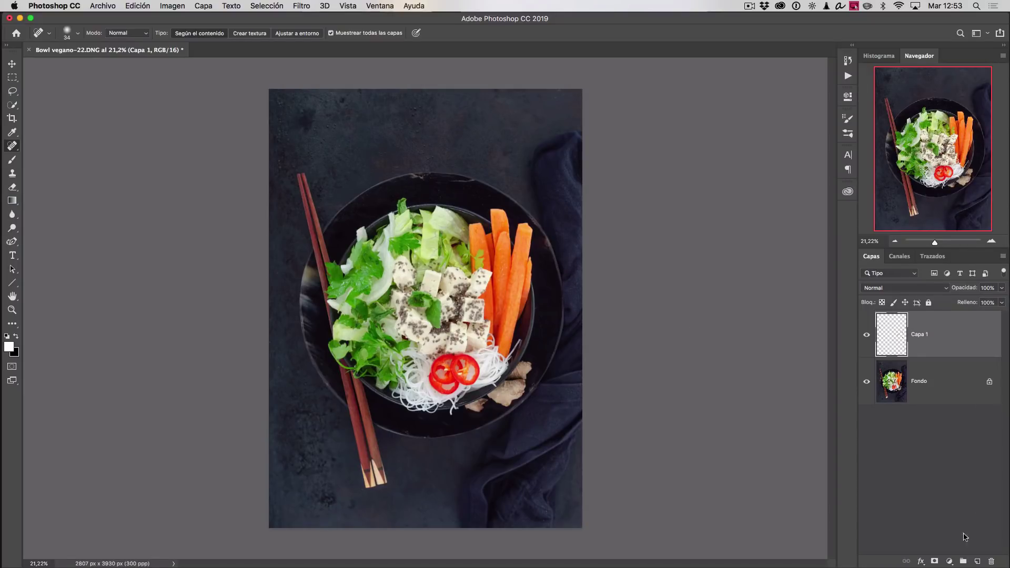
# Step: Add a Curves adjustment layer and brighten the carrot tones with a curve point at input 142, output 154
pyautogui.click(949, 562)
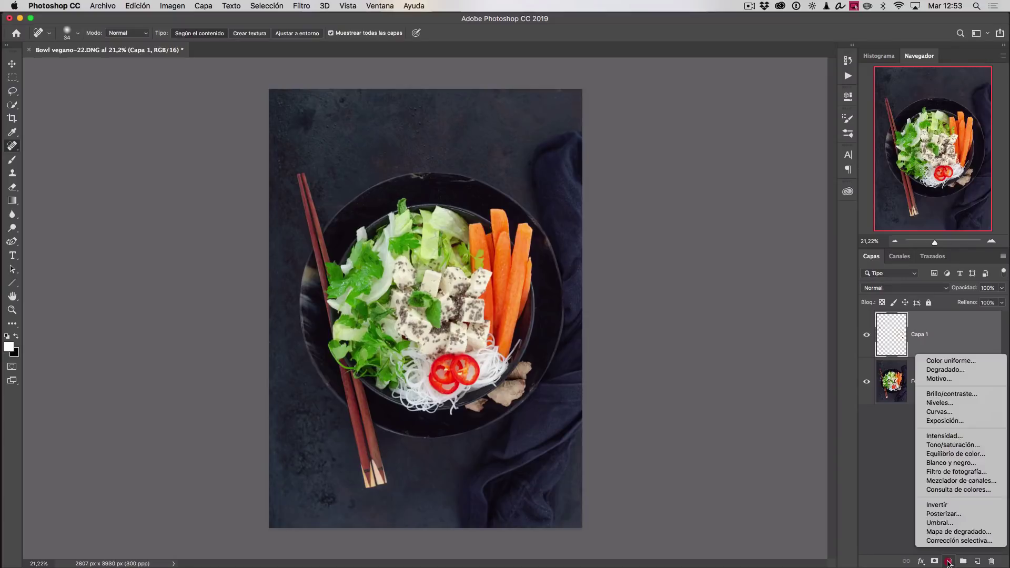
pyautogui.click(943, 413)
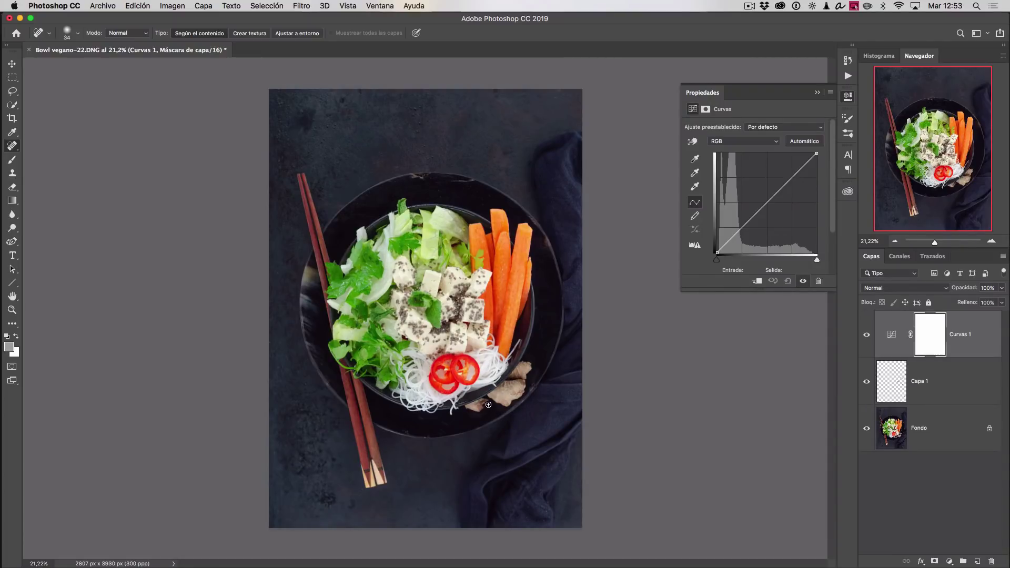
pyautogui.click(692, 141)
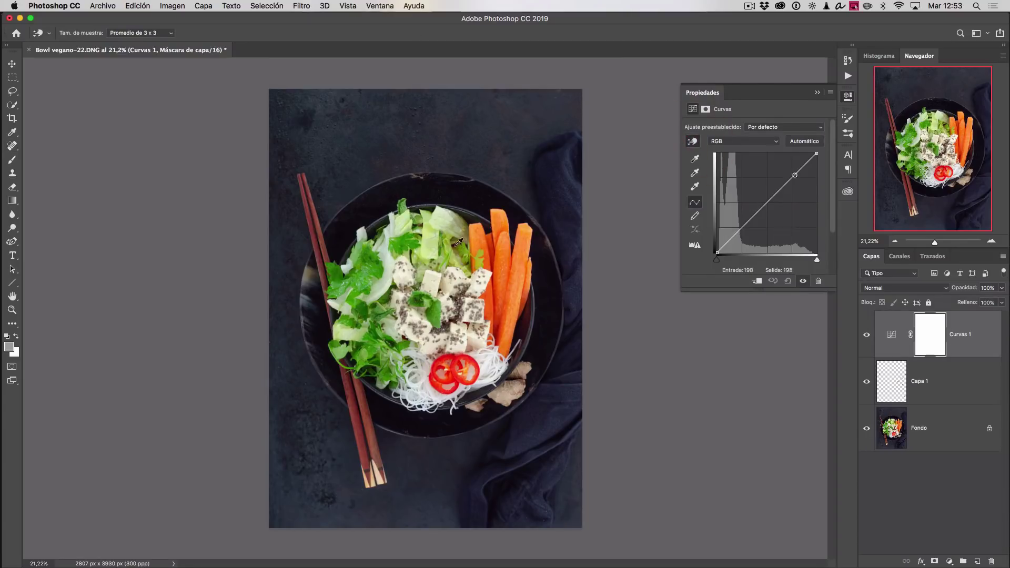
pyautogui.click(434, 243)
pyautogui.press('super+z')
pyautogui.click(504, 272)
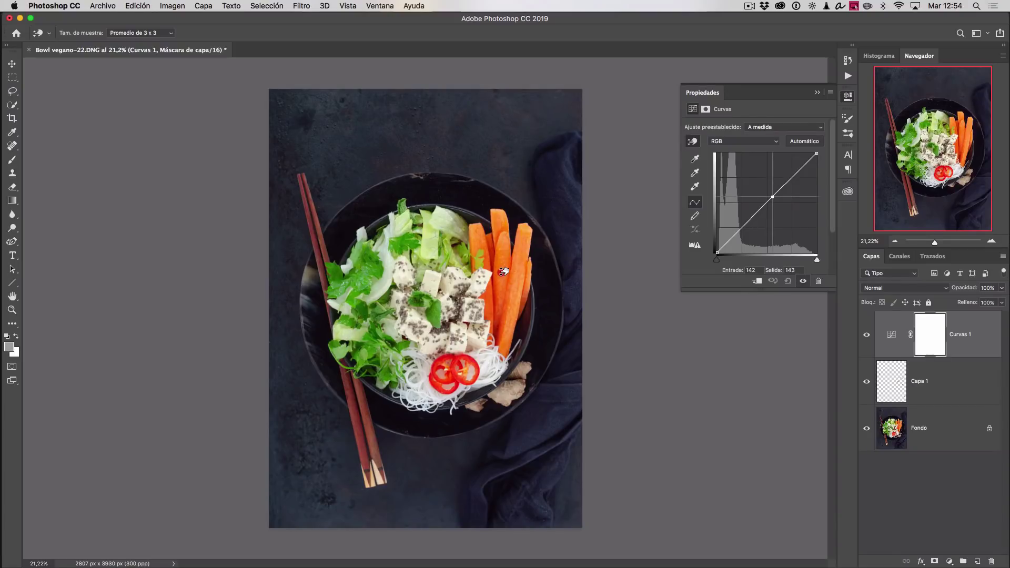
pyautogui.moveTo(503, 271); pyautogui.dragTo(504, 265)
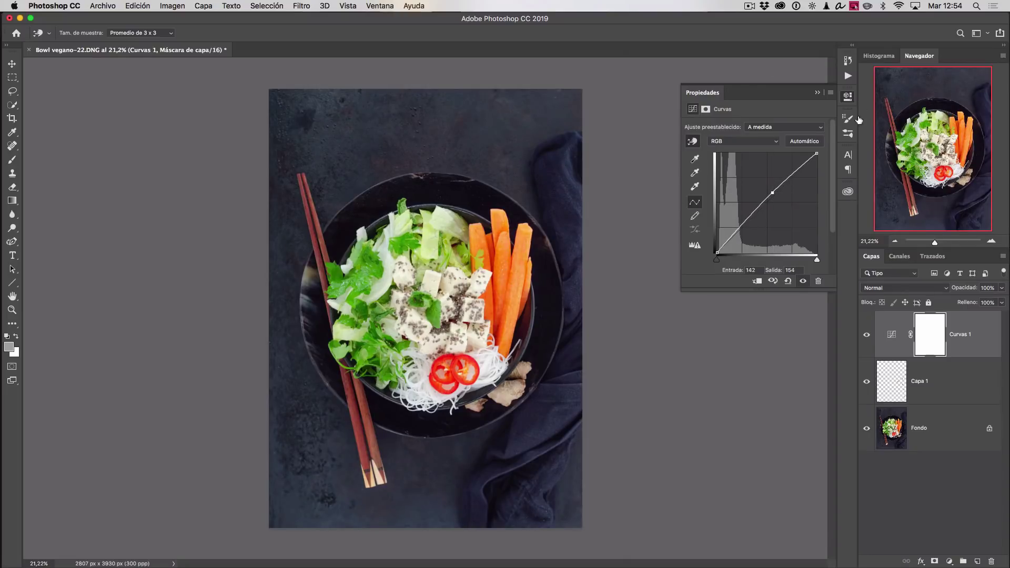
pyautogui.click(817, 93)
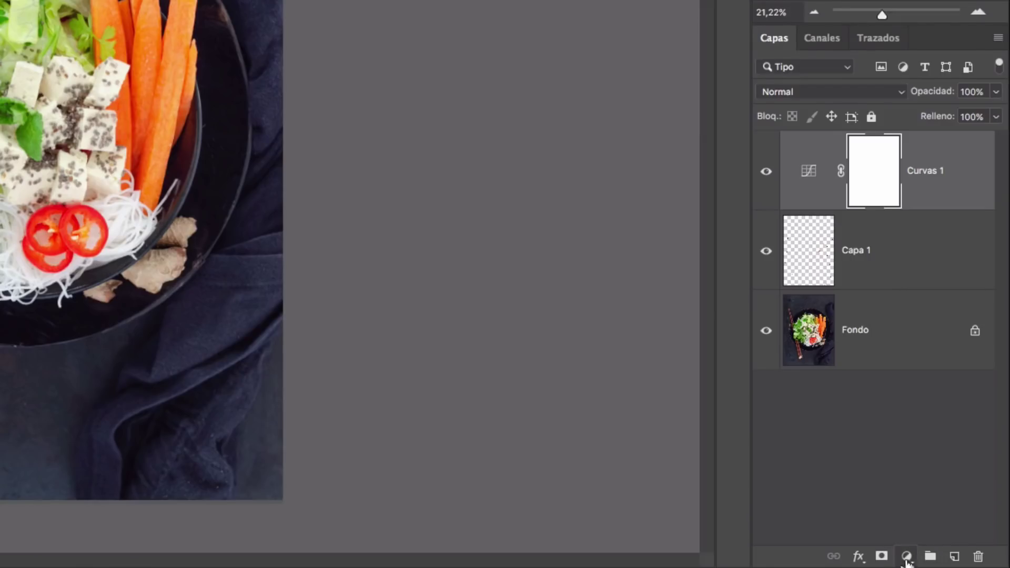
# Step: Add a Color Balance adjustment layer and set Amarillo–Azul to -3 for the Medios tonos range
pyautogui.click(948, 561)
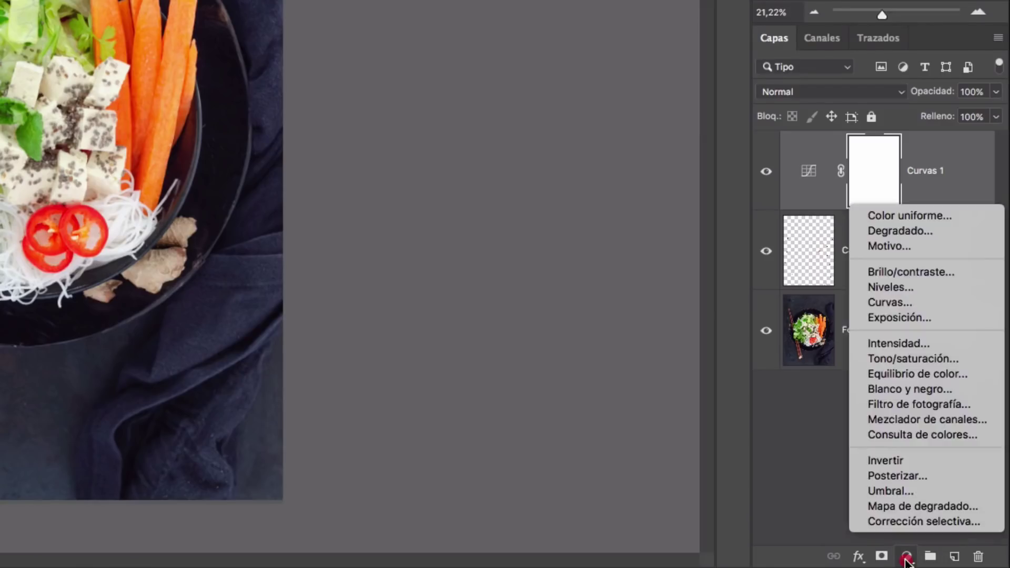
pyautogui.click(909, 374)
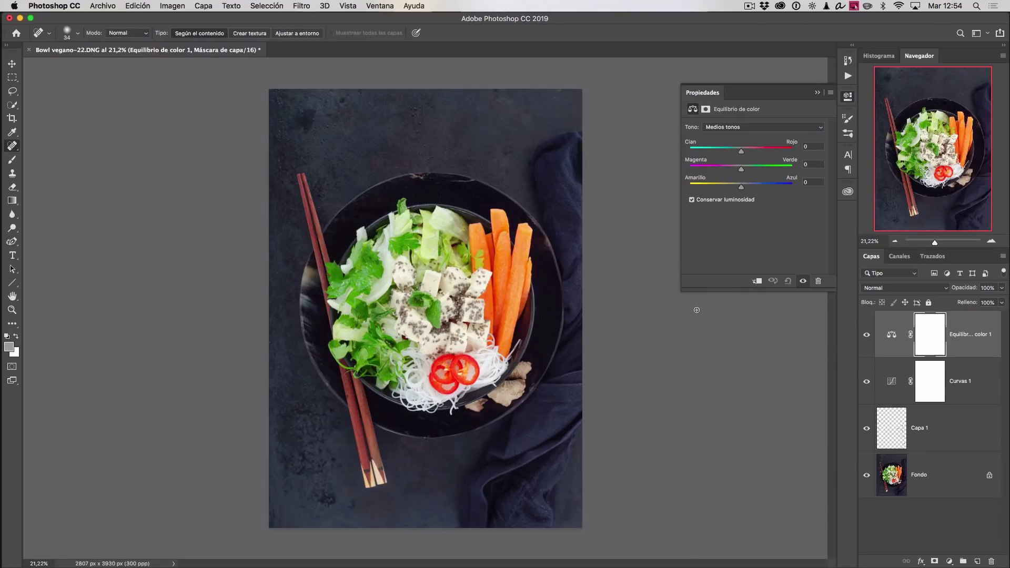
pyautogui.click(741, 188)
pyautogui.moveTo(740, 187); pyautogui.dragTo(741, 190)
# Step: Set the Color Balance Amarillo–Azul value to -5 for the Iluminaciones range
pyautogui.click(818, 127)
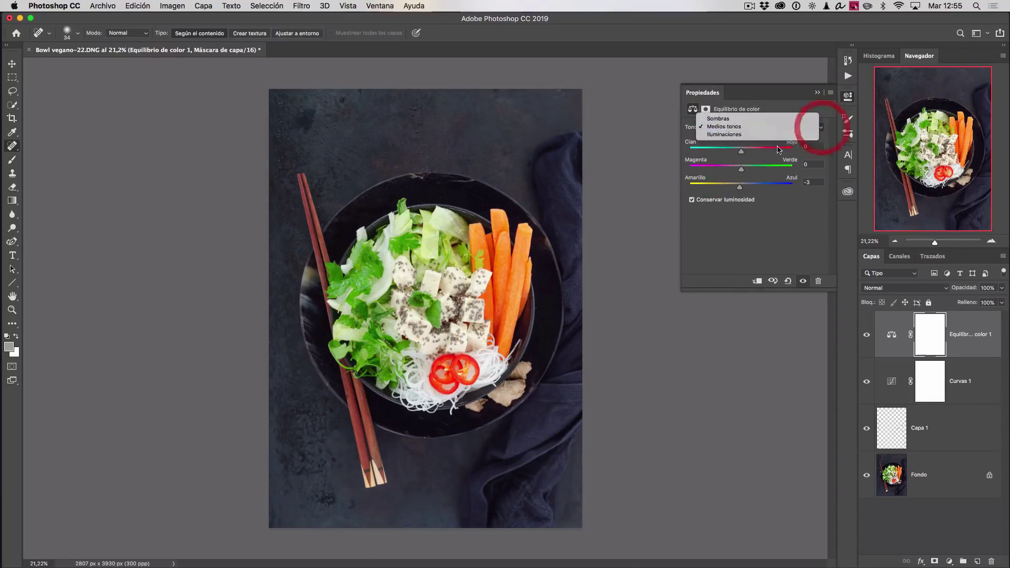
pyautogui.click(750, 136)
pyautogui.moveTo(740, 187); pyautogui.dragTo(736, 183)
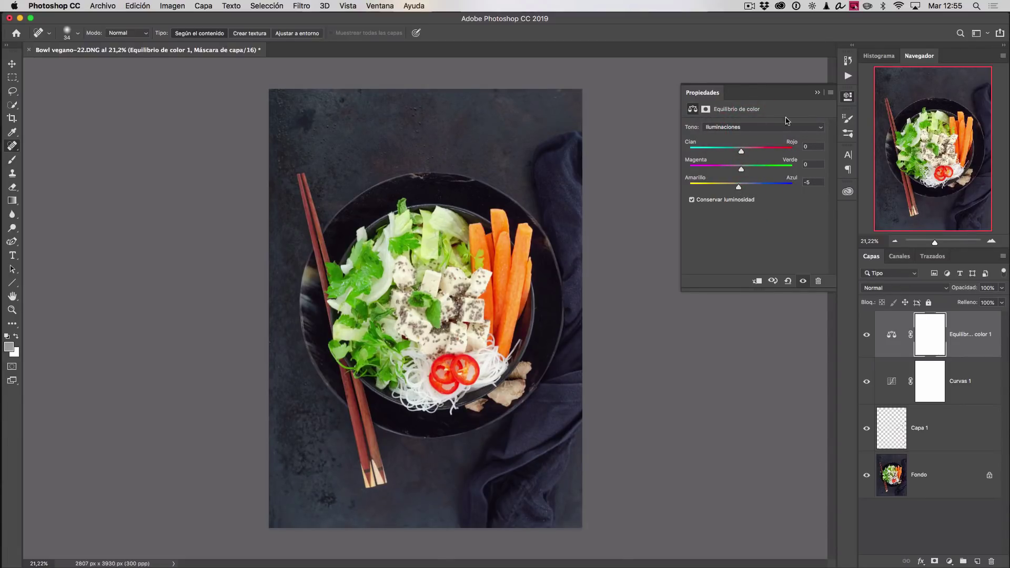
# Step: Set the Color Balance Amarillo–Azul value to +9 for the Sombras range and compare the image without the adjustment
pyautogui.click(823, 128)
pyautogui.click(755, 110)
pyautogui.click(741, 188)
pyautogui.moveTo(740, 187); pyautogui.dragTo(745, 188)
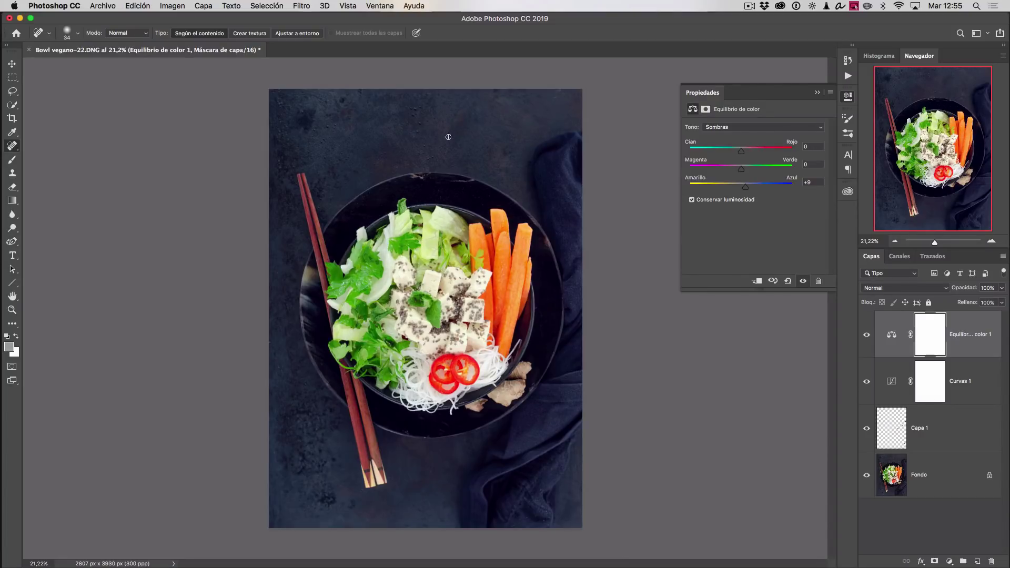
pyautogui.click(867, 335)
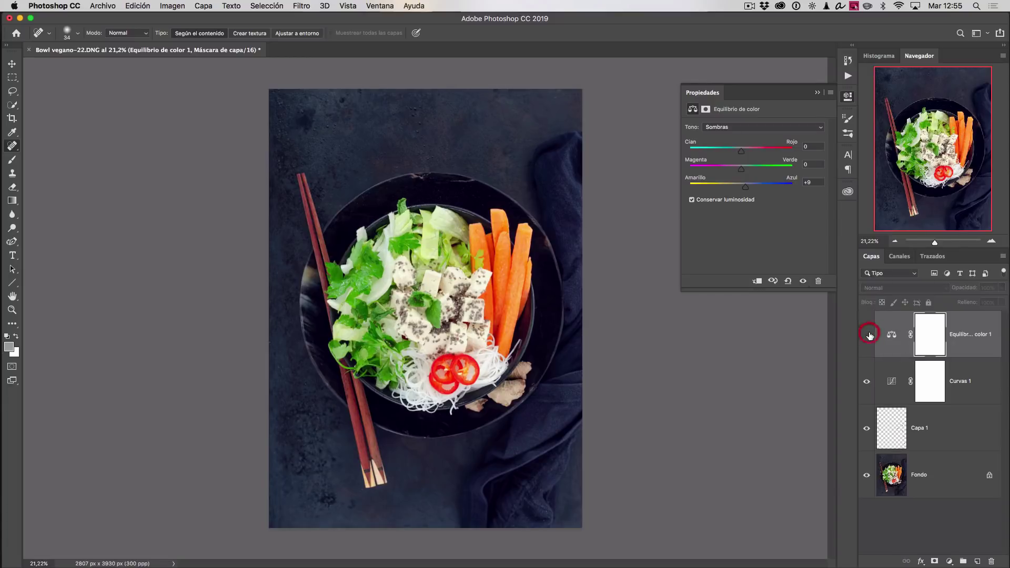
pyautogui.click(866, 334)
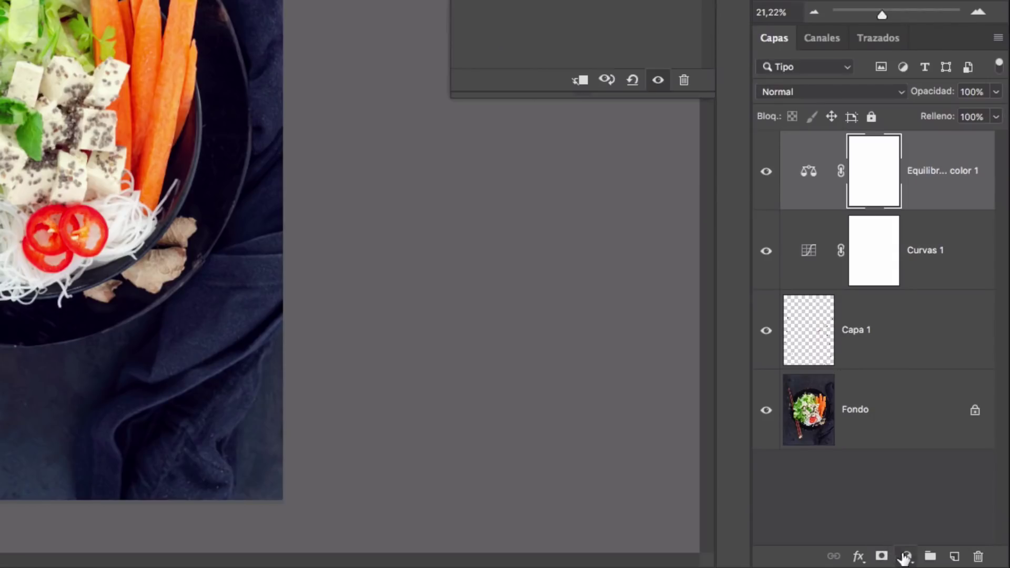
# Step: Add a Selective Color adjustment layer and slightly increase Cian in the Rojos range
pyautogui.click(949, 561)
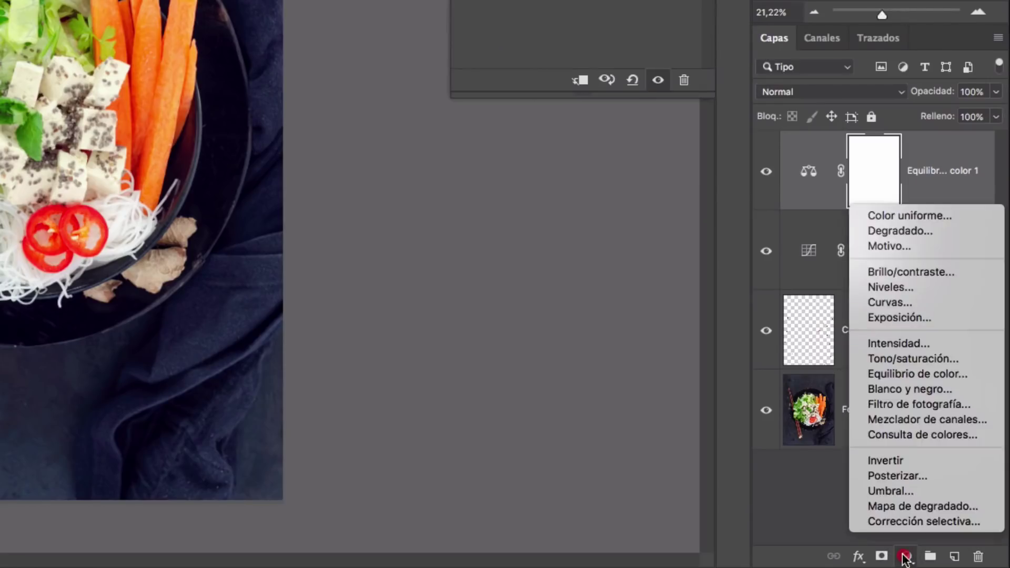
pyautogui.click(902, 521)
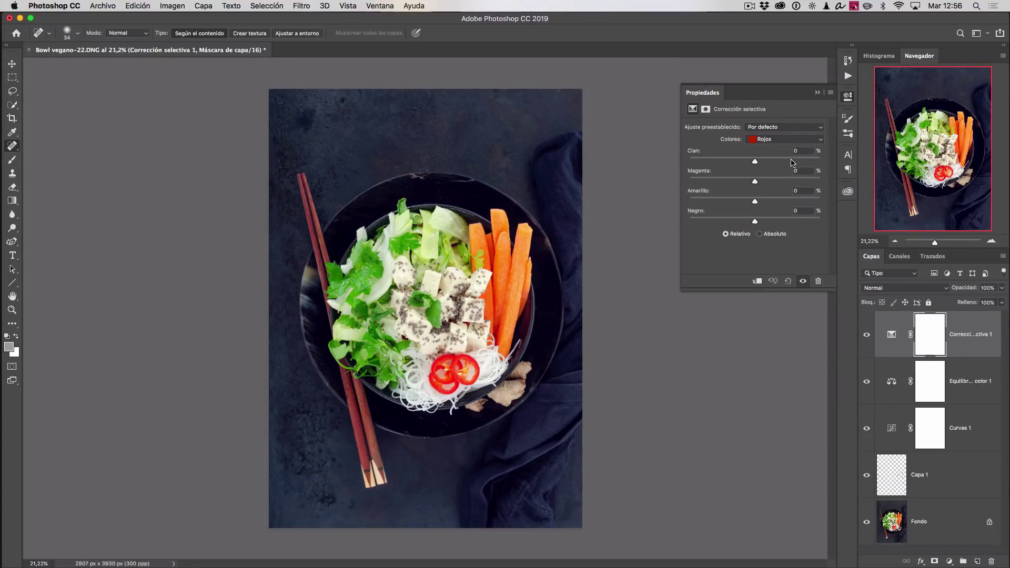
pyautogui.moveTo(755, 163); pyautogui.dragTo(759, 165)
# Step: Set Amarillo to -6% in the Amarillos range of the Selective Color layer and compare the image without it
pyautogui.click(813, 140)
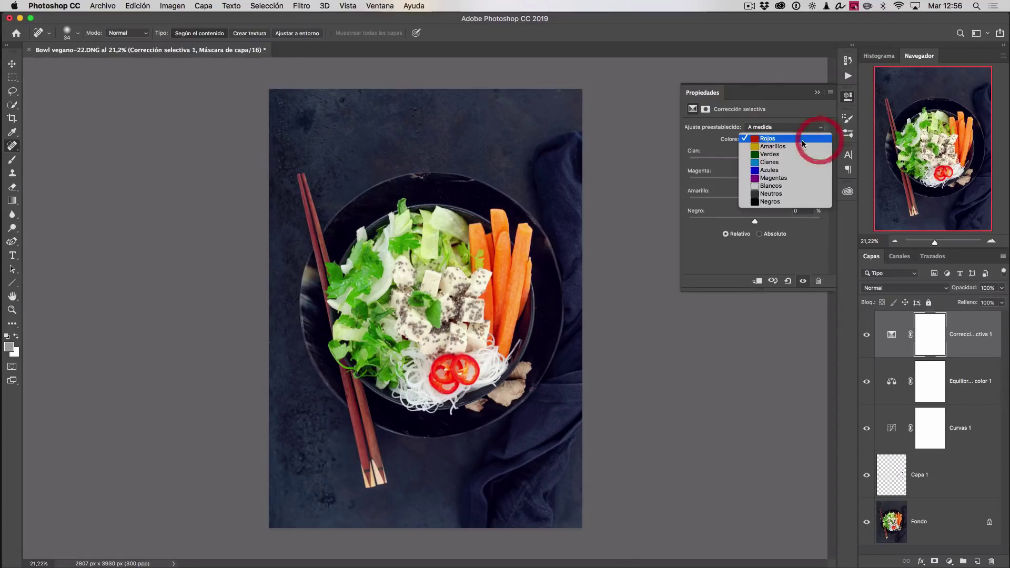
pyautogui.click(790, 150)
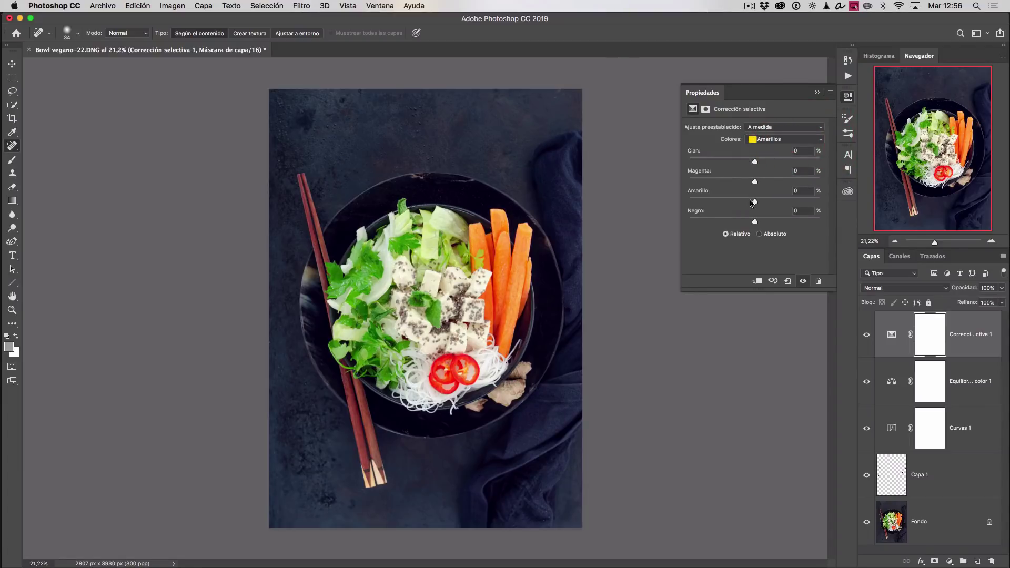
pyautogui.moveTo(756, 204); pyautogui.dragTo(751, 203)
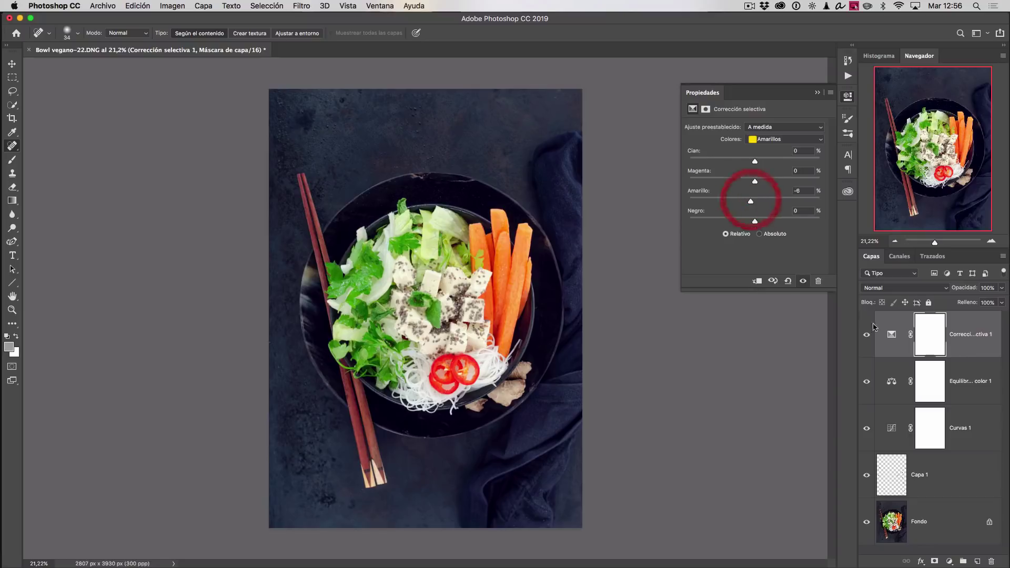
pyautogui.click(867, 336)
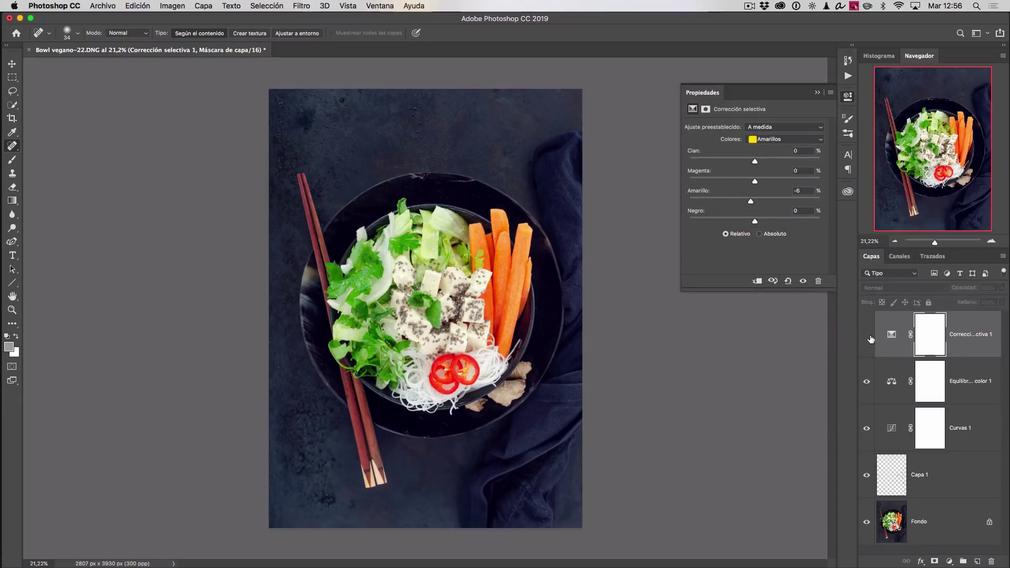
pyautogui.click(867, 337)
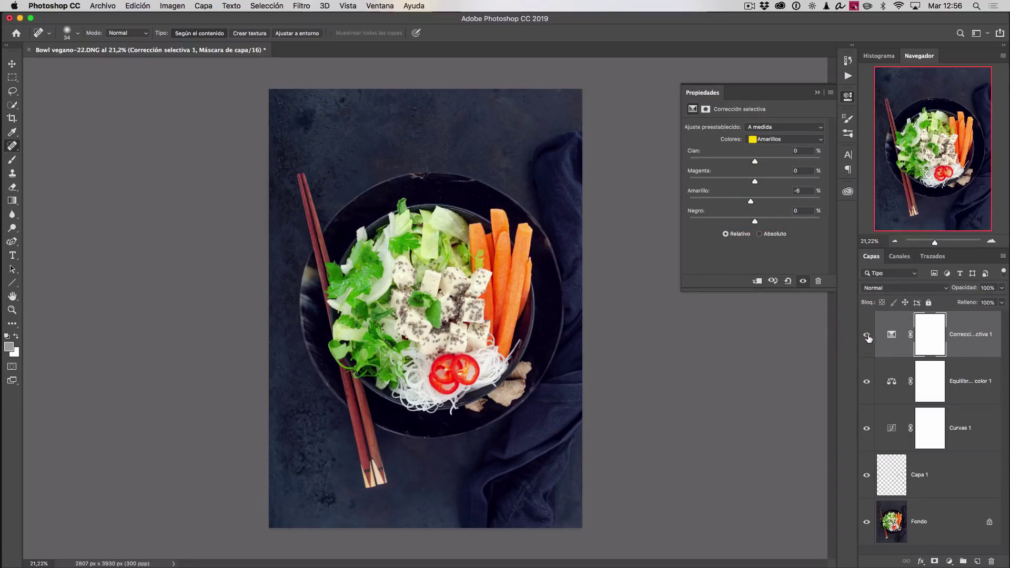
# Step: Compare the image without the Selective Color layer and slightly raise Cian in its Rojos range
pyautogui.click(865, 337)
pyautogui.click(864, 337)
pyautogui.click(820, 140)
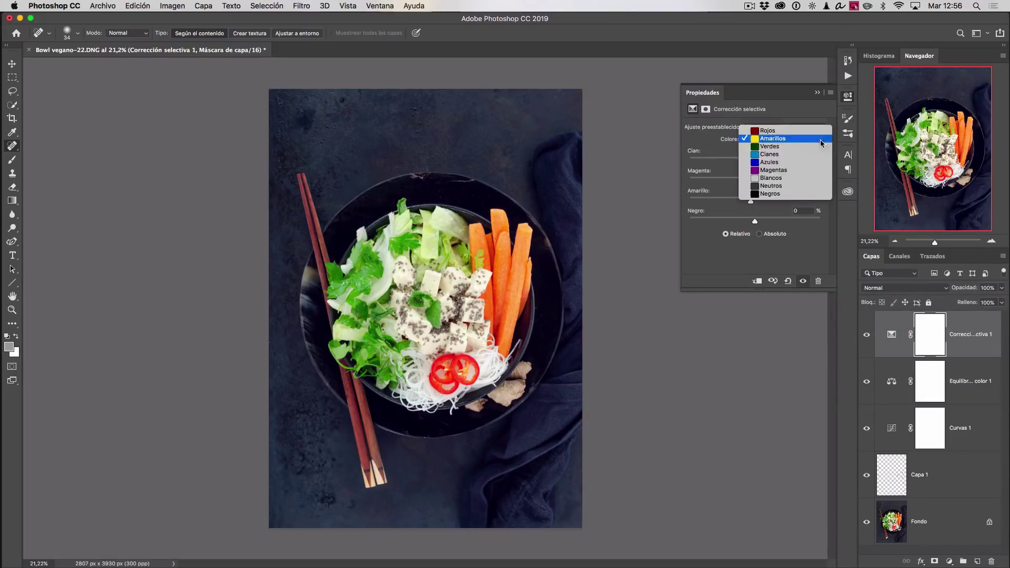
pyautogui.click(789, 132)
pyautogui.moveTo(755, 162); pyautogui.dragTo(759, 161)
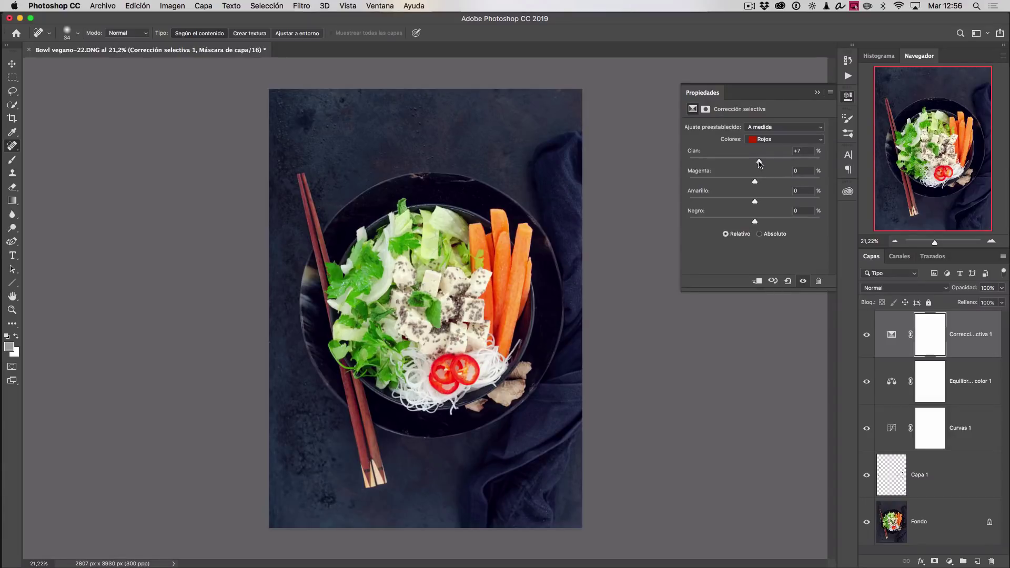
pyautogui.moveTo(760, 163); pyautogui.dragTo(763, 163)
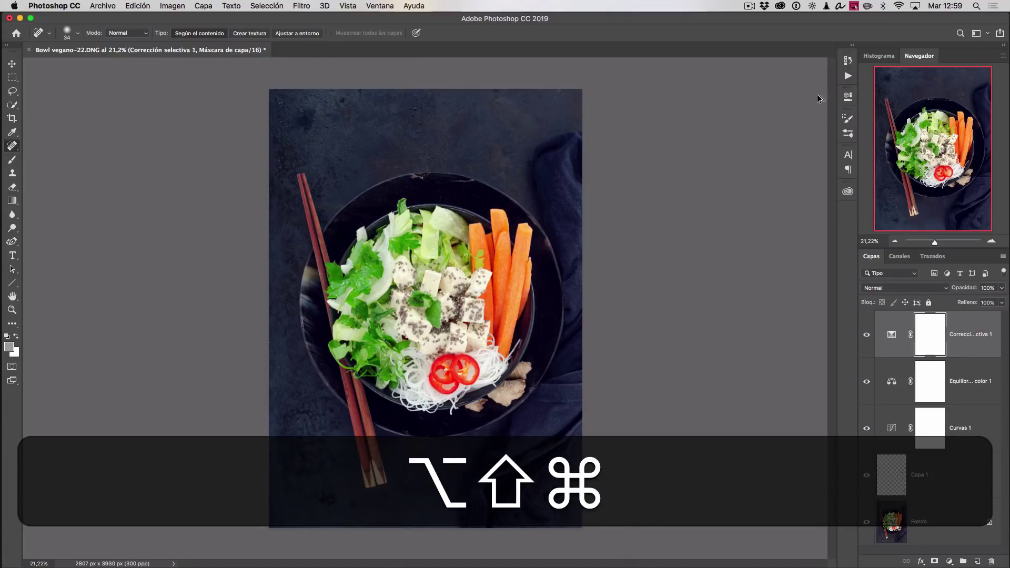
# Step: Create a merged copy of all visible layers and copy the full contents of the Azul channel
pyautogui.press('alt+shift+super+e')
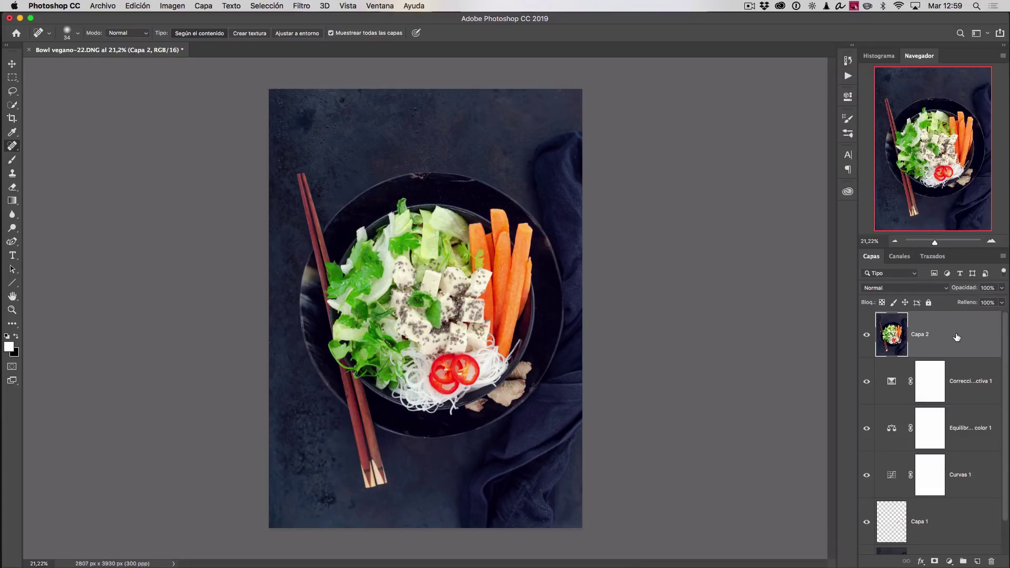
pyautogui.click(902, 257)
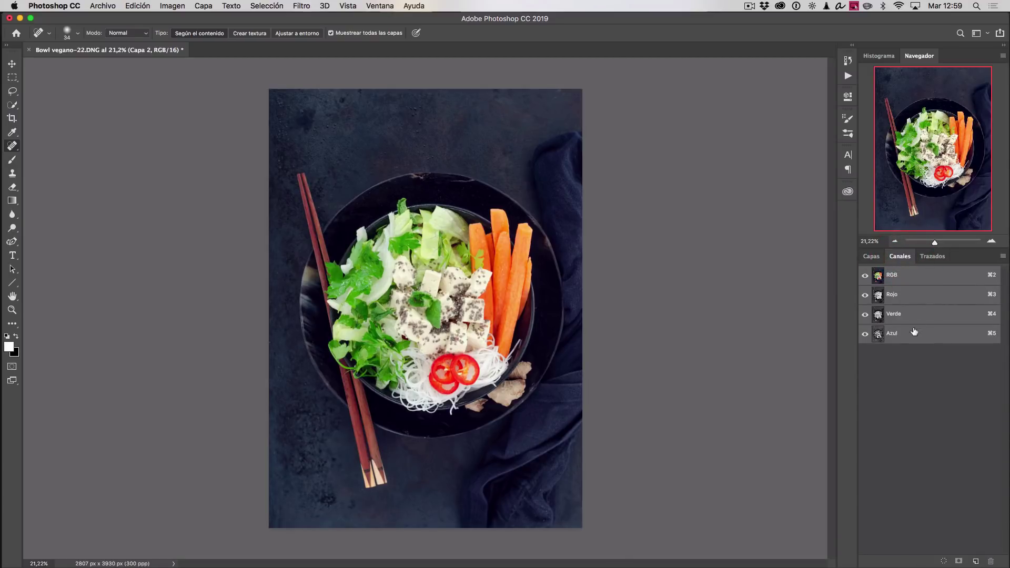
pyautogui.click(935, 338)
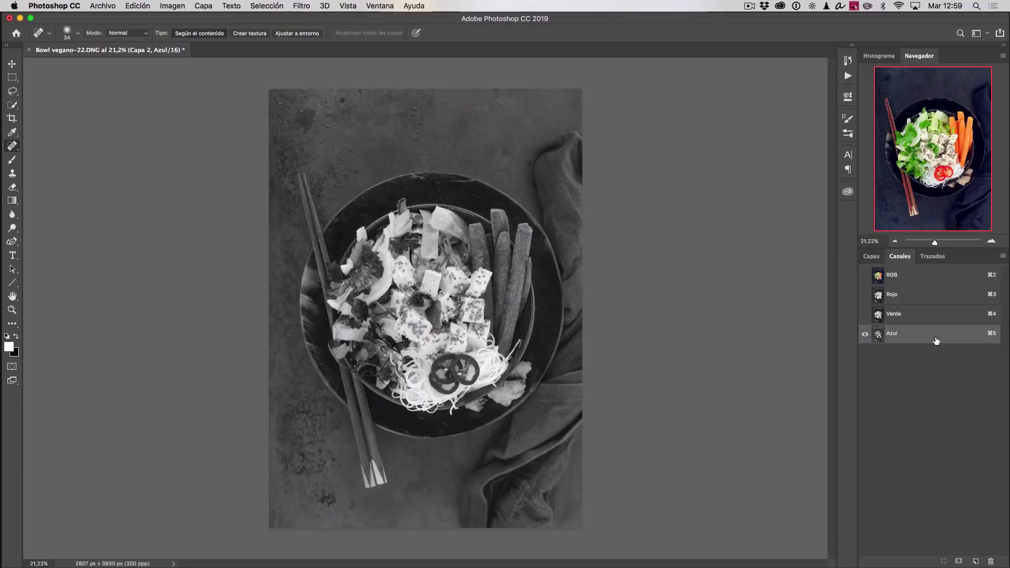
pyautogui.press('super+a')
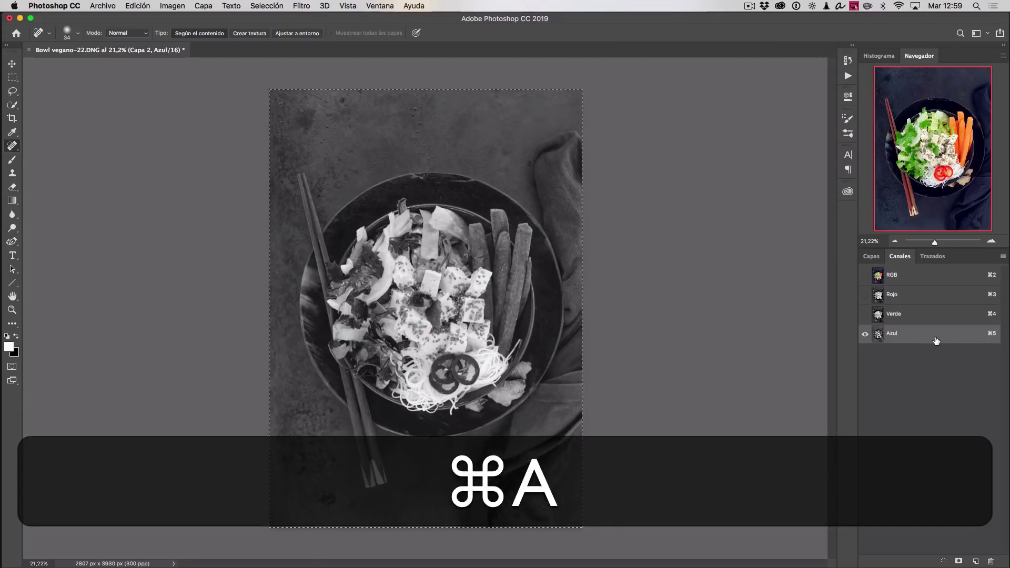
pyautogui.press('super+c')
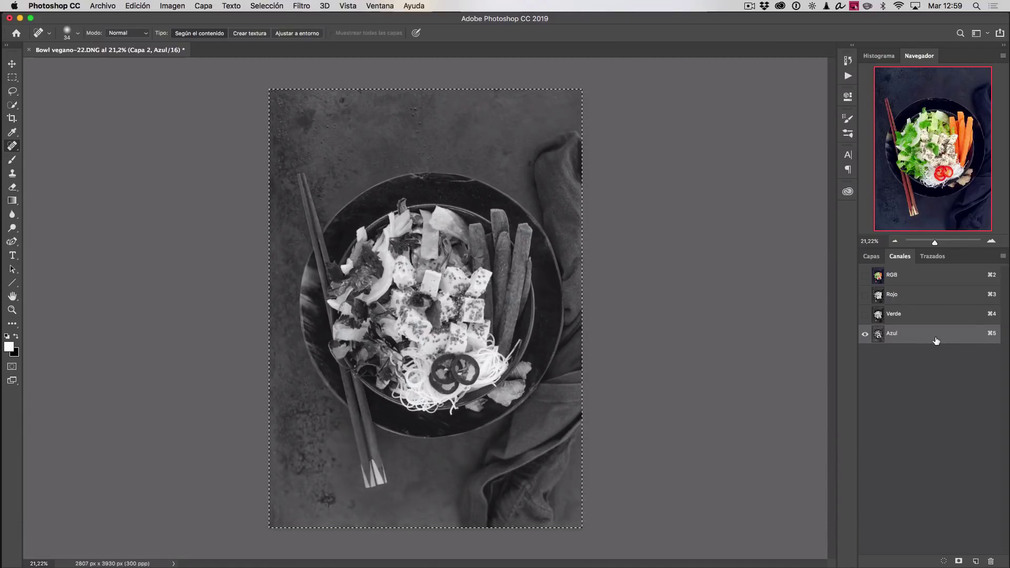
# Step: Replace the merged layer with a new top layer containing the pasted blue channel, viewed in the RGB composite
pyautogui.click(933, 277)
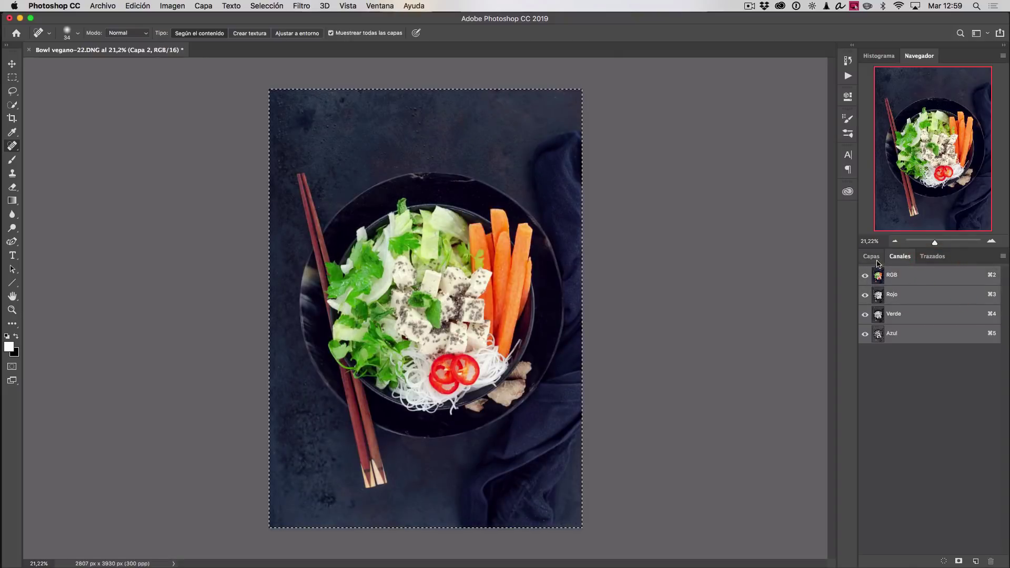
pyautogui.click(868, 257)
pyautogui.moveTo(970, 354); pyautogui.dragTo(991, 560)
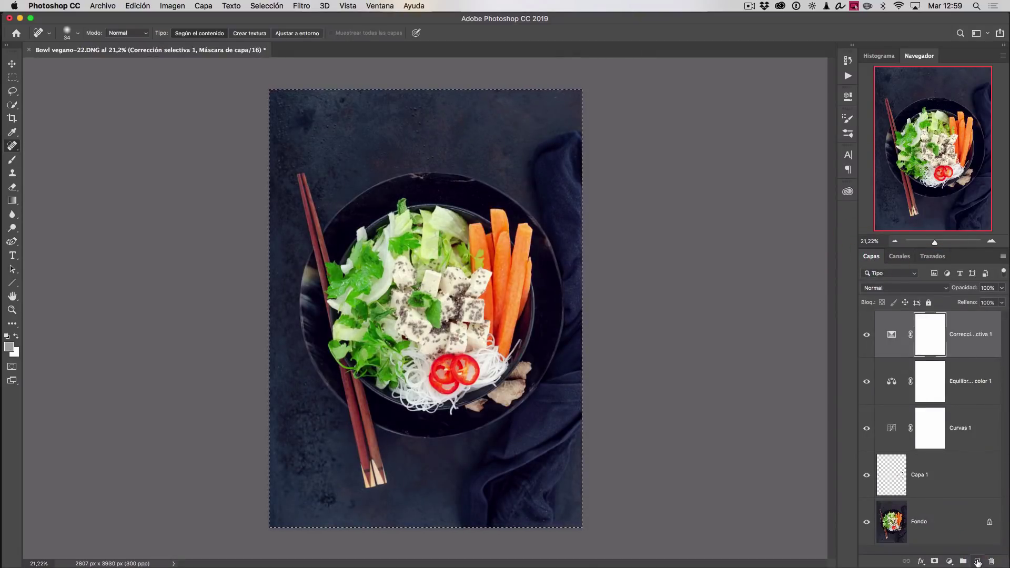
pyautogui.click(977, 561)
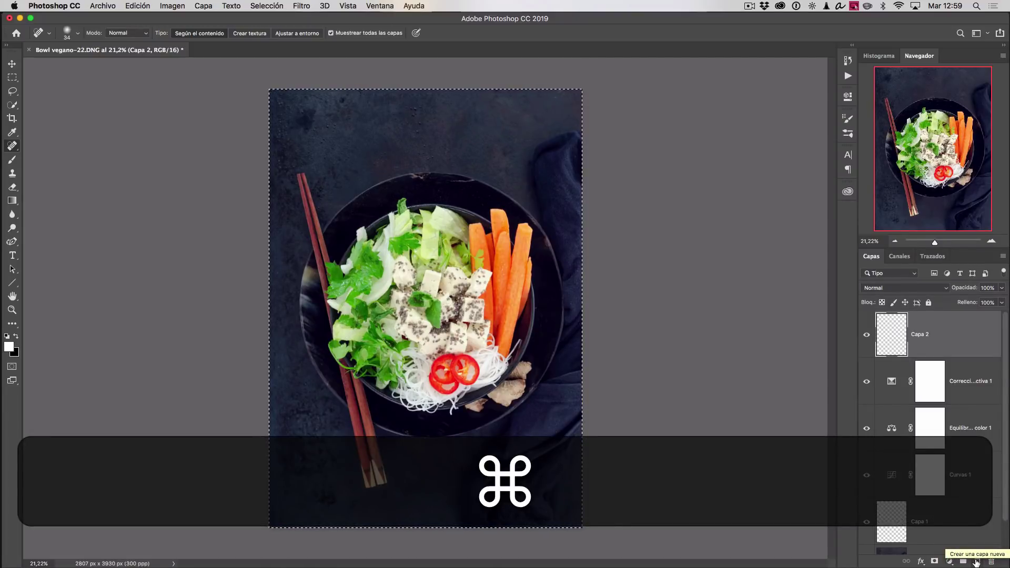
pyautogui.press('super+v')
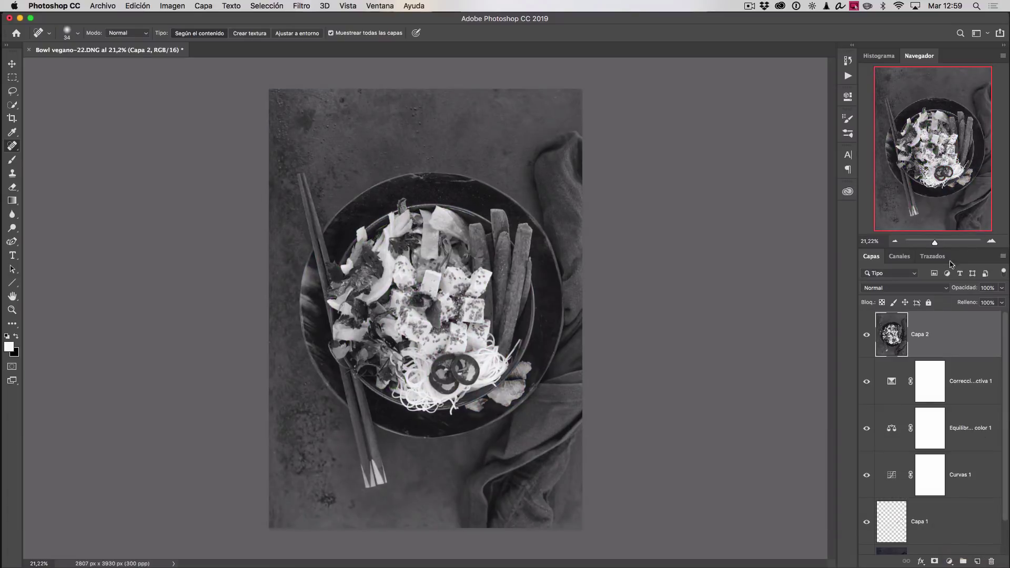
# Step: Set the blend mode of the pasted greyscale layer to Luz suave
pyautogui.click(945, 290)
pyautogui.click(944, 289)
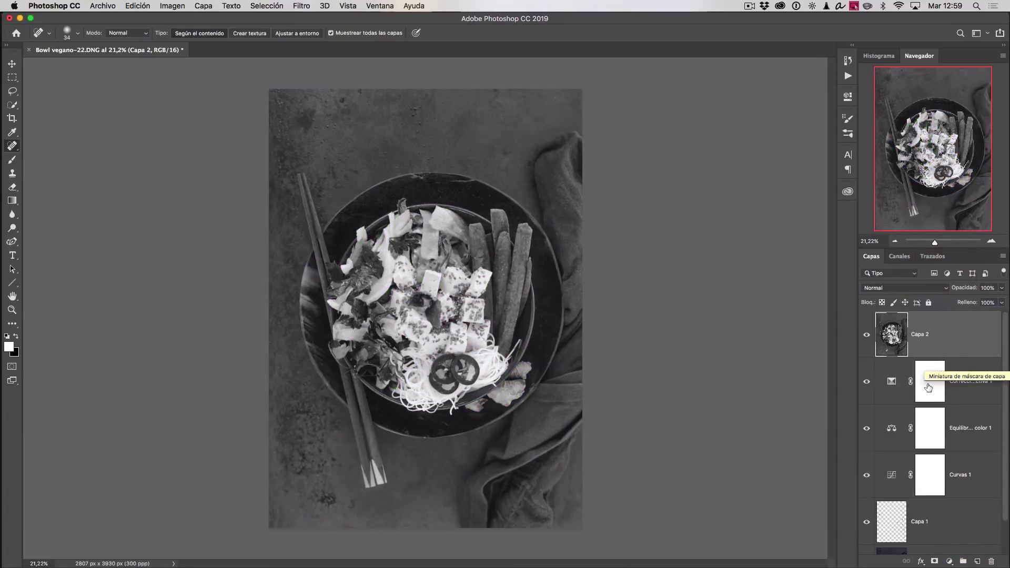
pyautogui.click(946, 289)
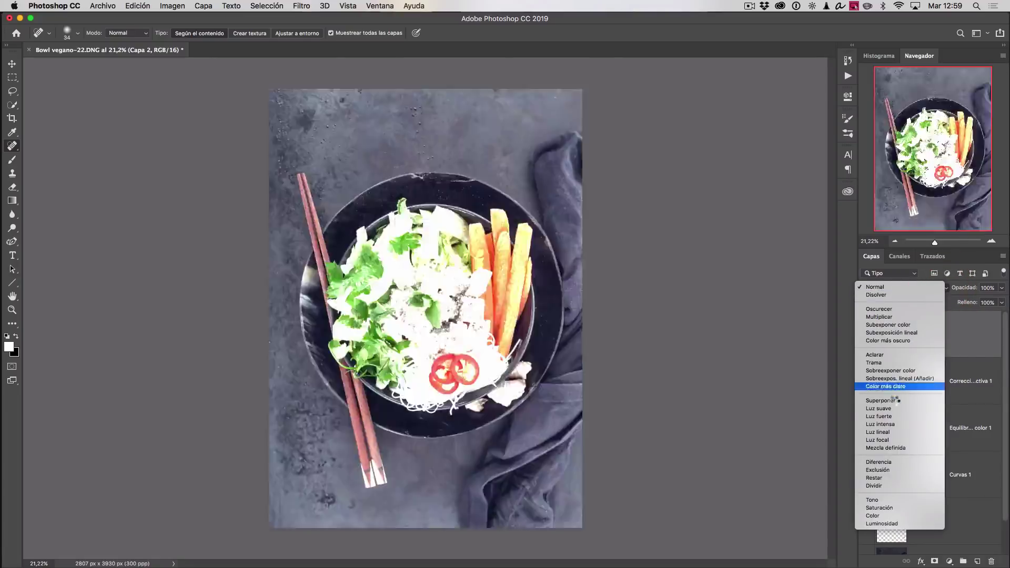
pyautogui.click(894, 409)
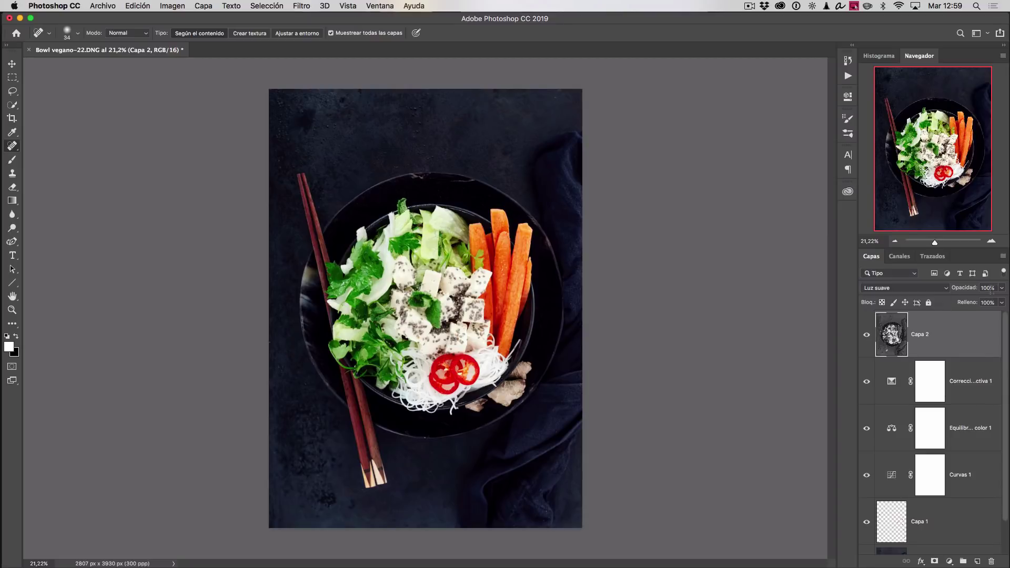
# Step: Lower the greyscale layer's opacity to 73% and compare the image without it
pyautogui.click(1002, 287)
pyautogui.moveTo(1001, 301); pyautogui.dragTo(988, 302)
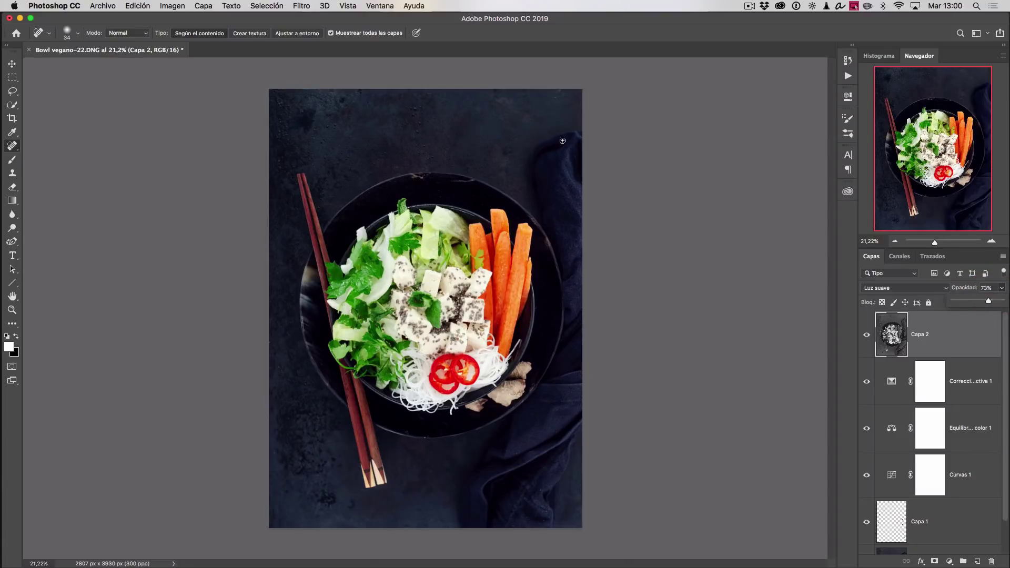
pyautogui.click(865, 336)
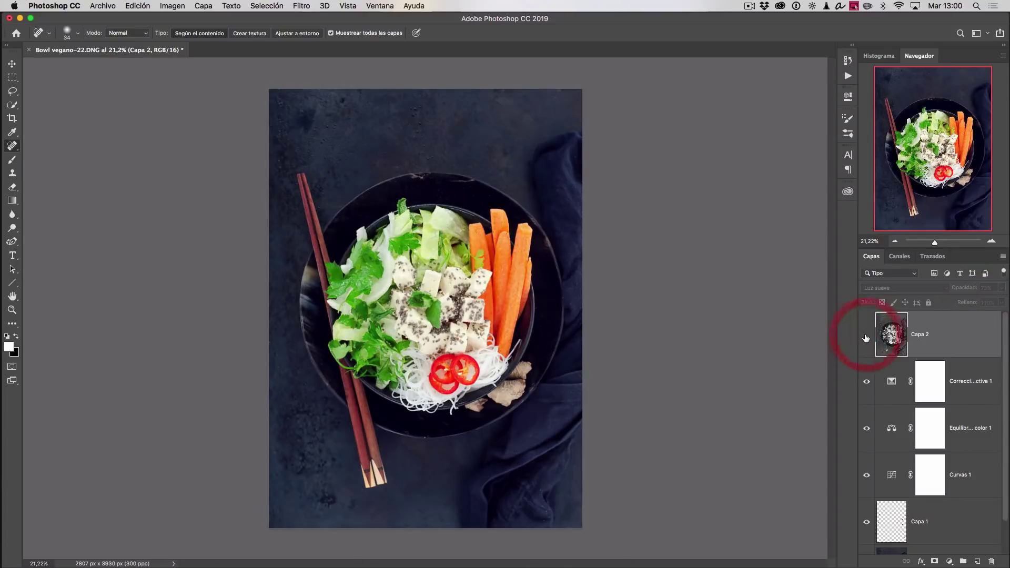
pyautogui.click(866, 337)
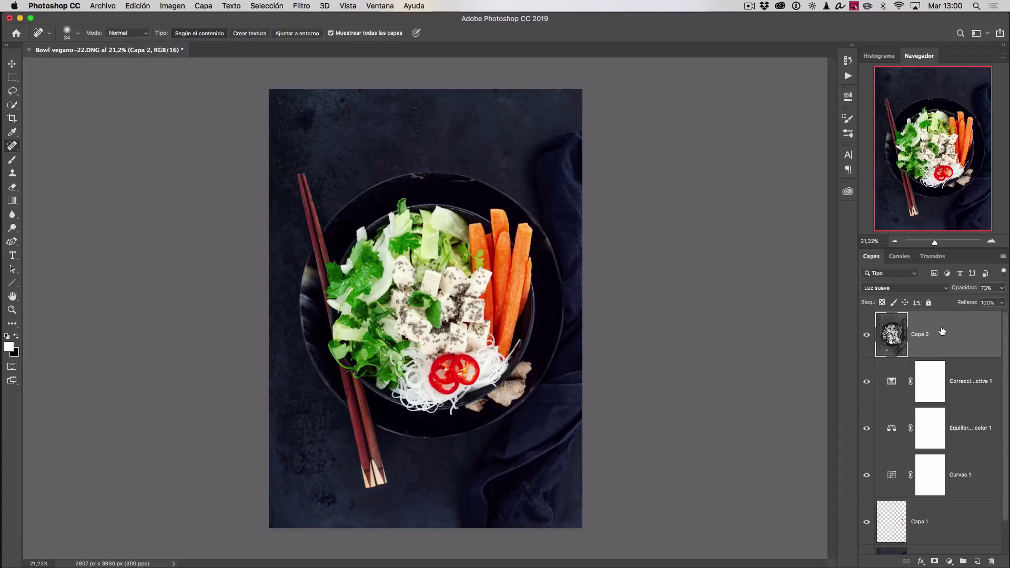
# Step: Add a layer mask to the greyscale layer and set up a 412 px brush at 50% opacity
pyautogui.click(934, 561)
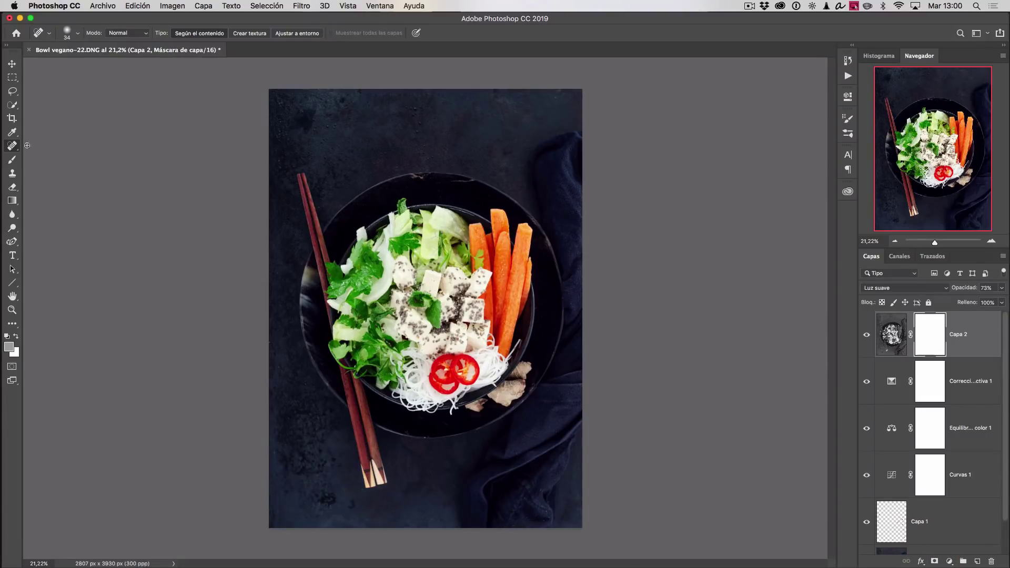
pyautogui.click(12, 159)
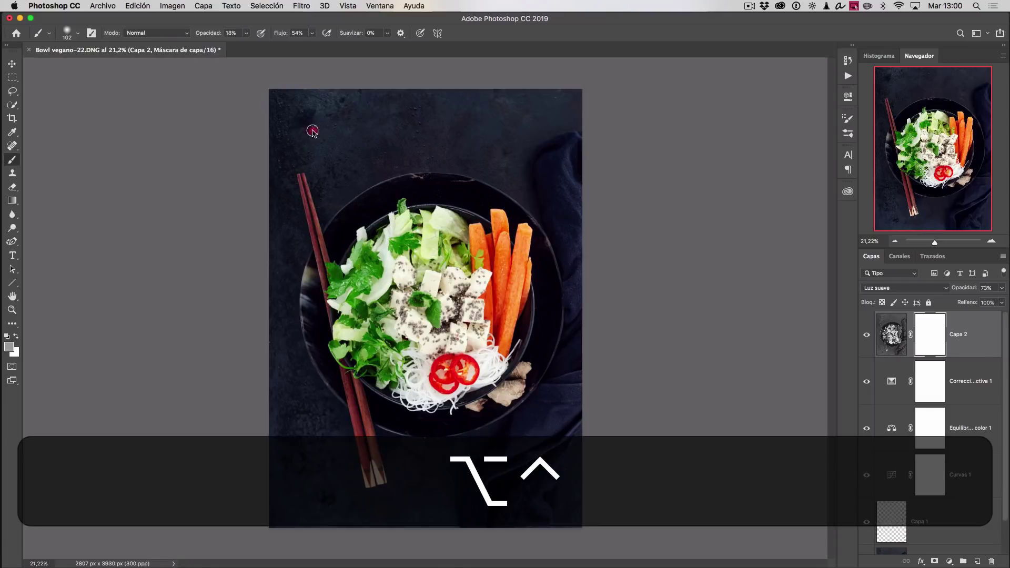
pyautogui.moveTo(312, 132); pyautogui.dragTo(347, 131)
pyautogui.moveTo(246, 35); pyautogui.dragTo(262, 45)
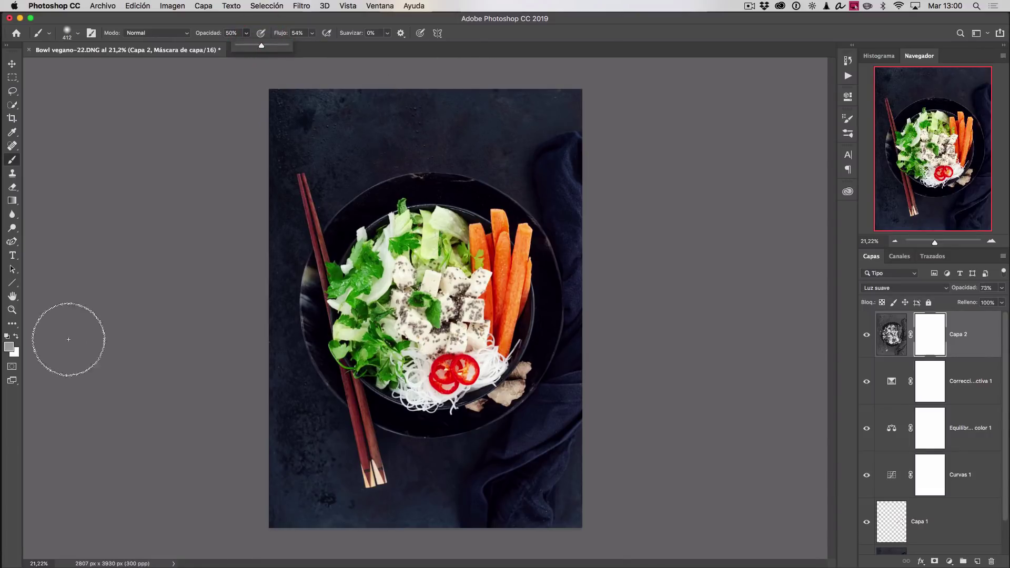
# Step: Paint the mask in grey over the dark background, and around the black plate's rim with a 158 px brush
pyautogui.moveTo(322, 114)
pyautogui.mouseDown()
pyautogui.moveTo(356, 99)
pyautogui.moveTo(458, 103)
pyautogui.moveTo(492, 112)
pyautogui.moveTo(545, 164)
pyautogui.moveTo(572, 248)
pyautogui.moveTo(548, 435)
pyautogui.moveTo(484, 456)
pyautogui.moveTo(540, 503)
pyautogui.moveTo(462, 466)
pyautogui.moveTo(361, 514)
pyautogui.moveTo(300, 457)
pyautogui.moveTo(279, 353)
pyautogui.moveTo(273, 198)
pyautogui.mouseUp()
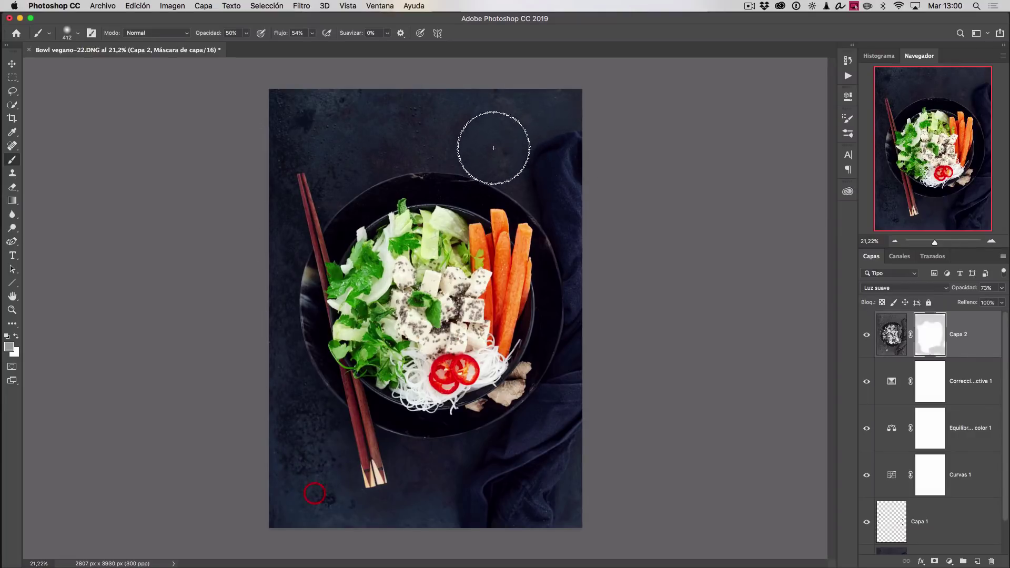
pyautogui.moveTo(493, 147); pyautogui.dragTo(471, 148)
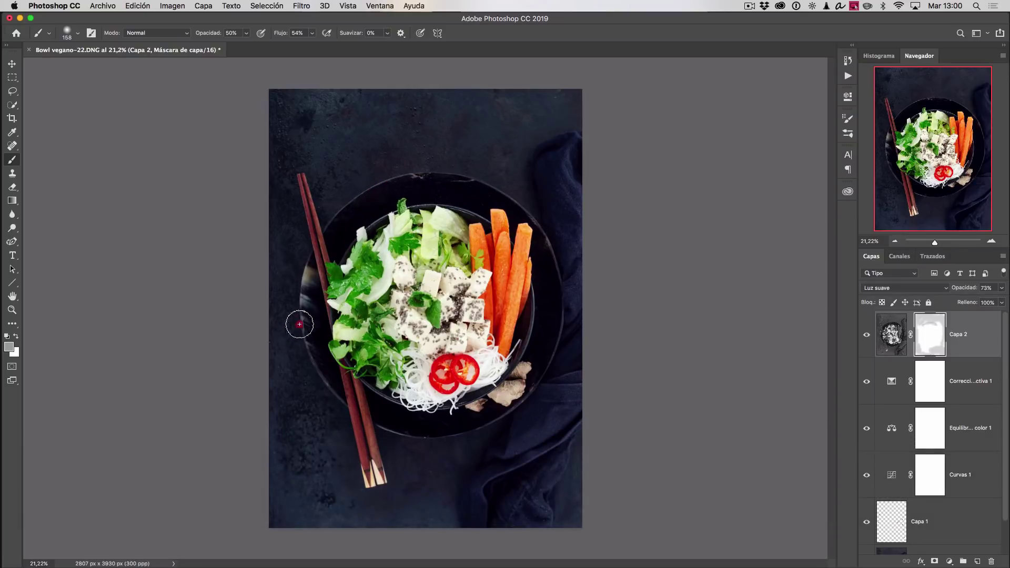
pyautogui.moveTo(299, 324)
pyautogui.mouseDown()
pyautogui.moveTo(317, 369)
pyautogui.moveTo(383, 413)
pyautogui.moveTo(455, 424)
pyautogui.mouseUp()
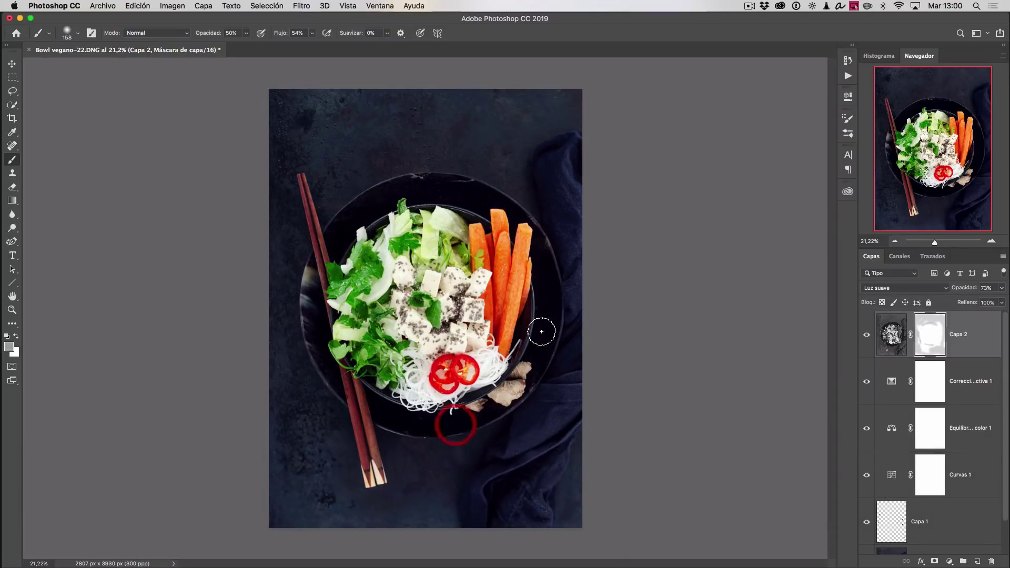
pyautogui.click(548, 282)
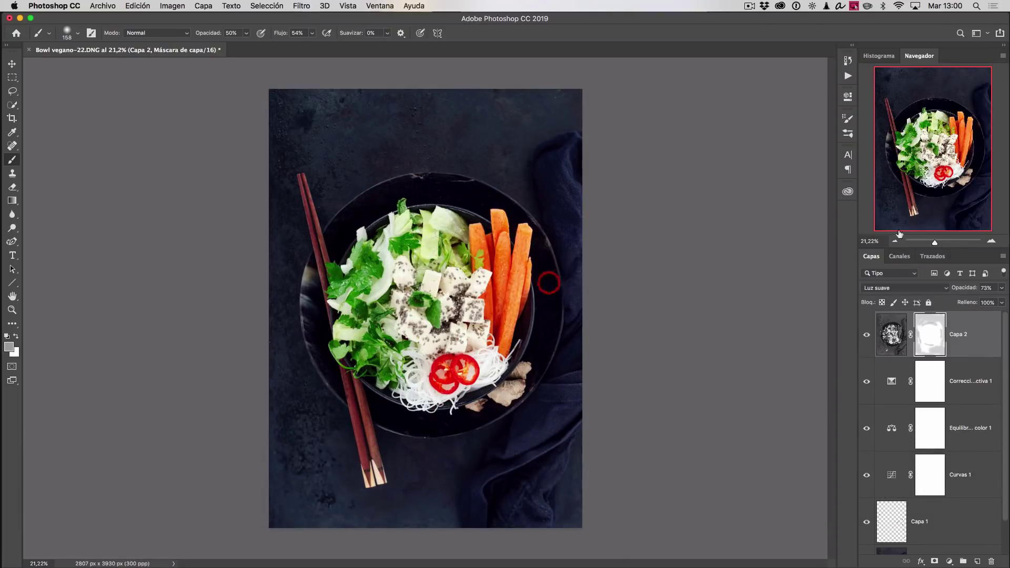
# Step: Compare the image without the greyscale layer and paint its mask further over the background and dark cloth
pyautogui.click(866, 337)
pyautogui.click(866, 336)
pyautogui.click(866, 336)
pyautogui.click(866, 336)
pyautogui.moveTo(295, 111)
pyautogui.mouseDown()
pyautogui.moveTo(433, 117)
pyautogui.moveTo(261, 119)
pyautogui.moveTo(366, 157)
pyautogui.moveTo(563, 198)
pyautogui.moveTo(449, 111)
pyautogui.moveTo(311, 151)
pyautogui.moveTo(282, 317)
pyautogui.moveTo(295, 451)
pyautogui.moveTo(324, 428)
pyautogui.moveTo(451, 507)
pyautogui.moveTo(443, 464)
pyautogui.moveTo(523, 431)
pyautogui.mouseUp()
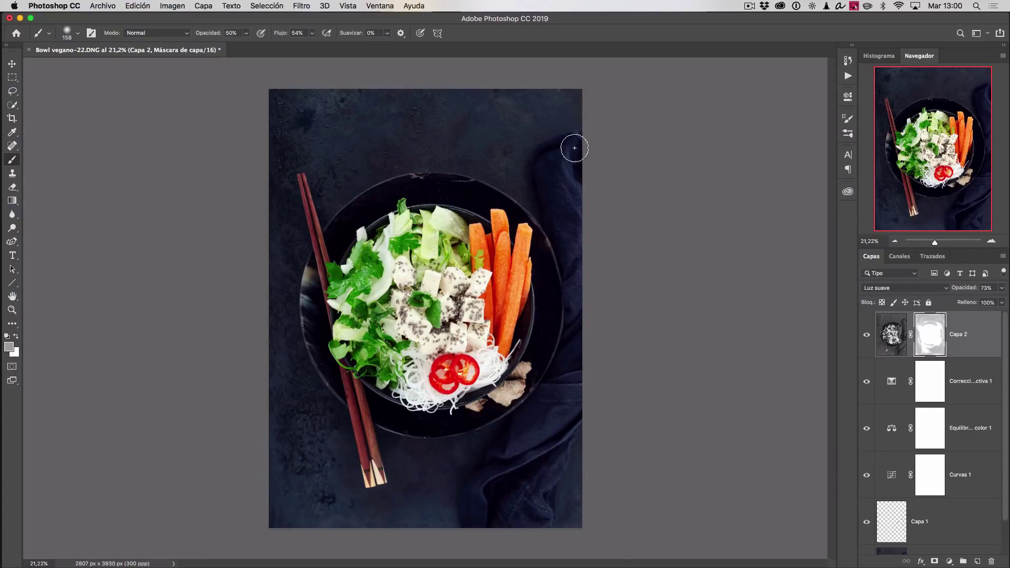
# Step: Display the layer mask alone and paint grey over the remaining white gaps along the edges and corners
pyautogui.keyDown('alt'); pyautogui.click(926, 336); pyautogui.keyUp('alt')
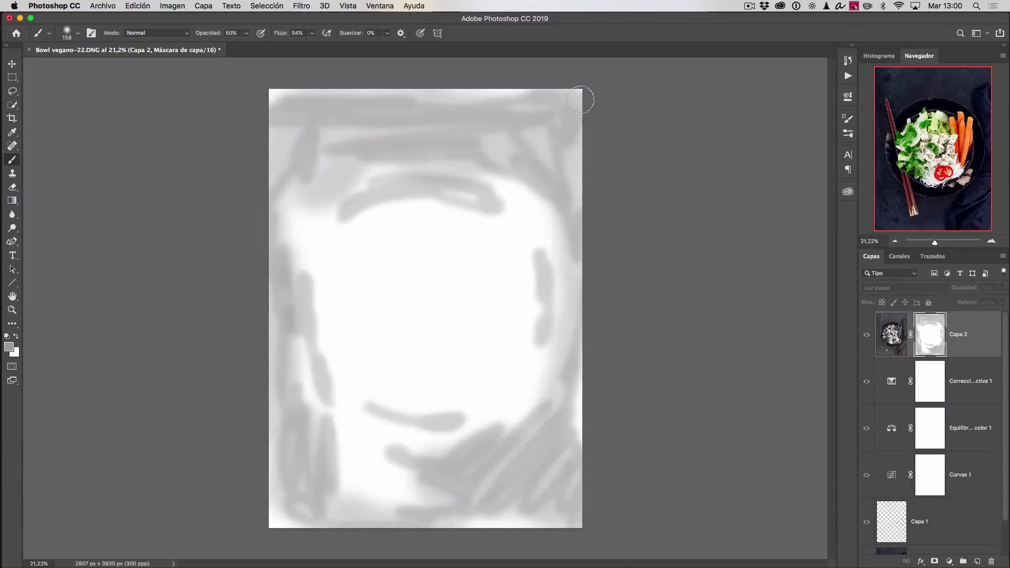
pyautogui.moveTo(586, 94)
pyautogui.mouseDown()
pyautogui.moveTo(377, 85)
pyautogui.moveTo(605, 93)
pyautogui.moveTo(289, 91)
pyautogui.mouseUp()
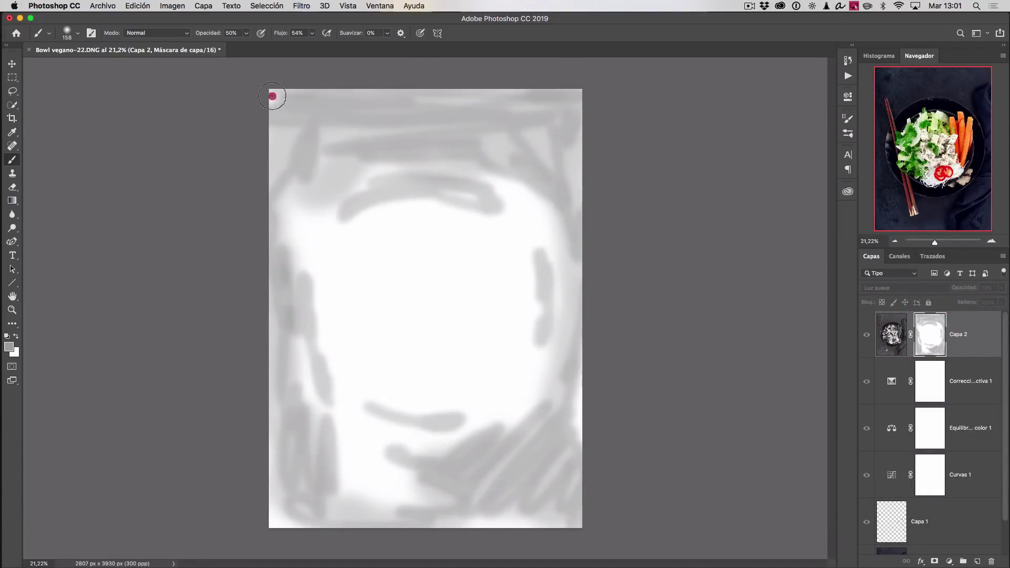
pyautogui.moveTo(273, 95)
pyautogui.mouseDown()
pyautogui.moveTo(269, 167)
pyautogui.moveTo(284, 199)
pyautogui.mouseUp()
pyautogui.moveTo(573, 181)
pyautogui.mouseDown()
pyautogui.moveTo(583, 132)
pyautogui.moveTo(590, 260)
pyautogui.moveTo(487, 532)
pyautogui.moveTo(338, 525)
pyautogui.moveTo(266, 457)
pyautogui.moveTo(275, 396)
pyautogui.moveTo(300, 408)
pyautogui.moveTo(318, 479)
pyautogui.moveTo(436, 517)
pyautogui.moveTo(570, 426)
pyautogui.moveTo(518, 516)
pyautogui.moveTo(343, 469)
pyautogui.moveTo(399, 447)
pyautogui.moveTo(522, 432)
pyautogui.mouseUp()
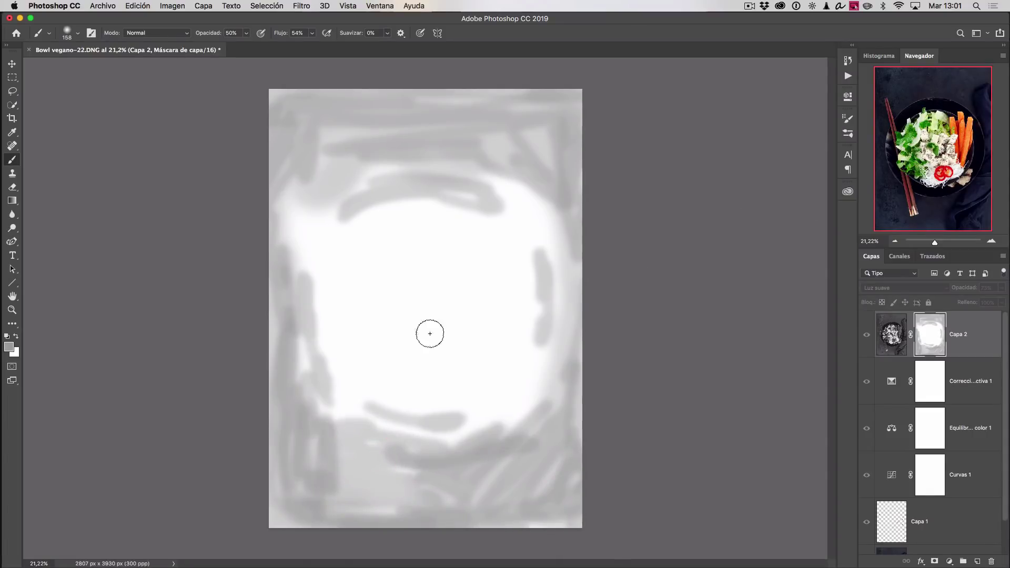
# Step: Feather the greyscale layer's mask with Desvanecer, return to the image view and compare the result without the layer
pyautogui.doubleClick(929, 337)
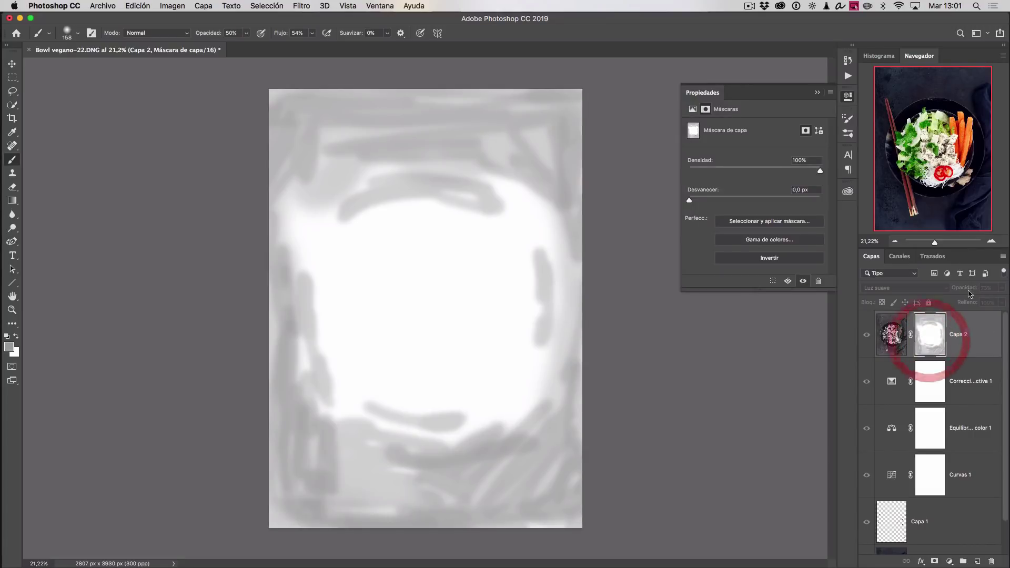
pyautogui.moveTo(689, 201); pyautogui.dragTo(729, 200)
pyautogui.click(820, 92)
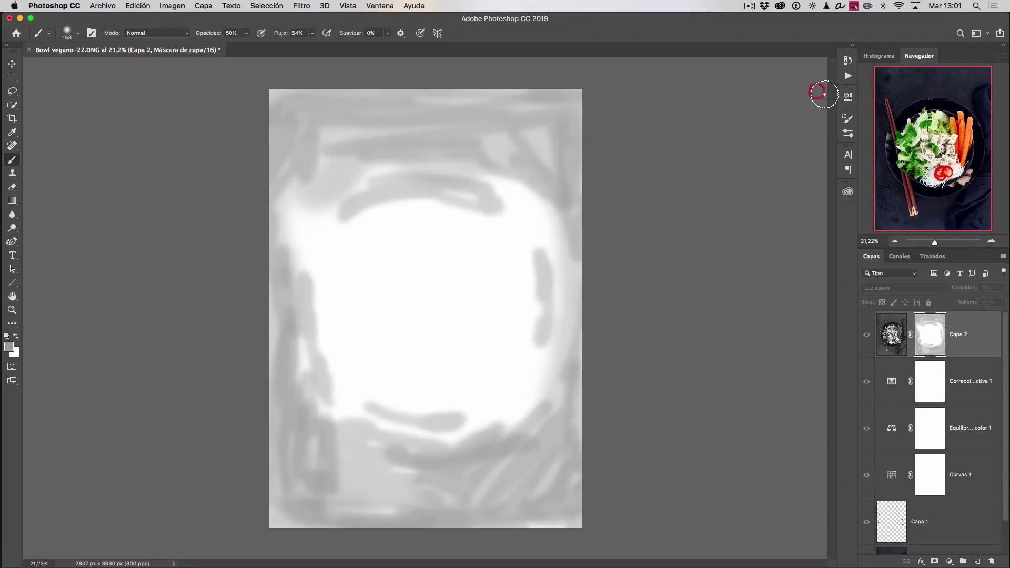
pyautogui.keyDown('alt'); pyautogui.click(931, 345); pyautogui.keyUp('alt')
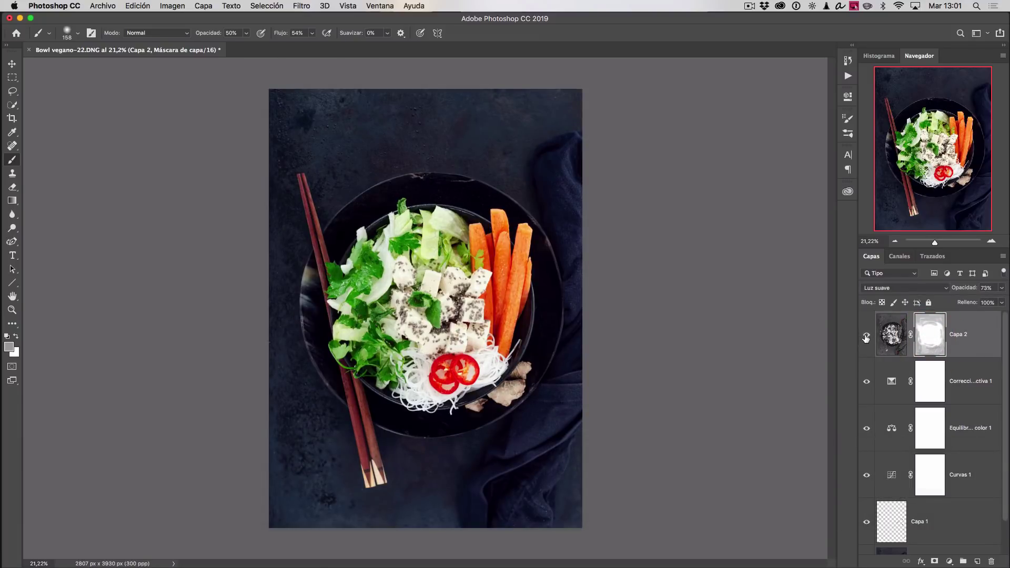
pyautogui.keyDown('alt'); pyautogui.click(866, 339); pyautogui.keyUp('alt')
pyautogui.click(866, 336)
# Step: Stamp all visible layers into a new merged layer and convert it for smart filters
pyautogui.press('alt+shift+super+e')
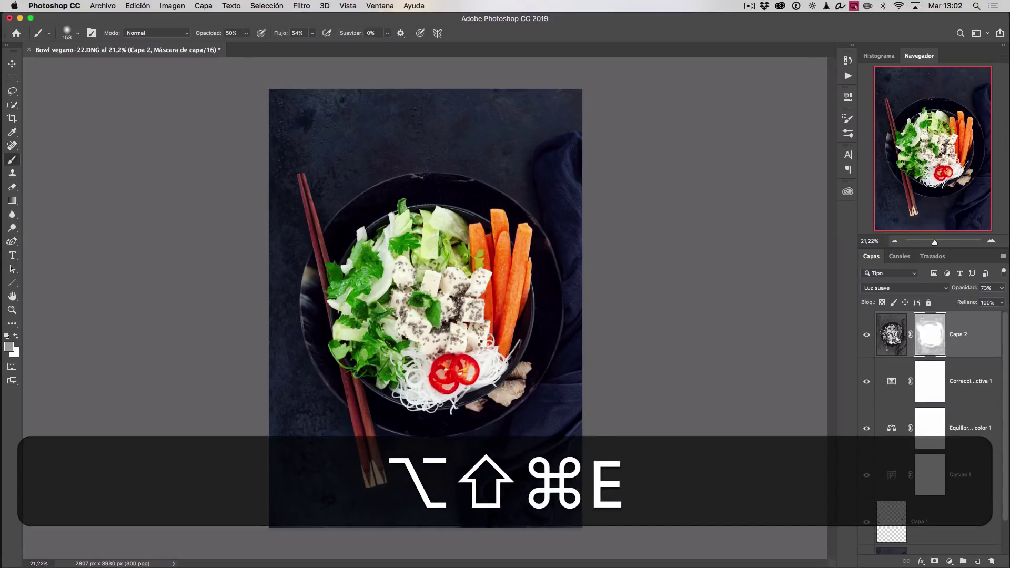
pyautogui.click(302, 6)
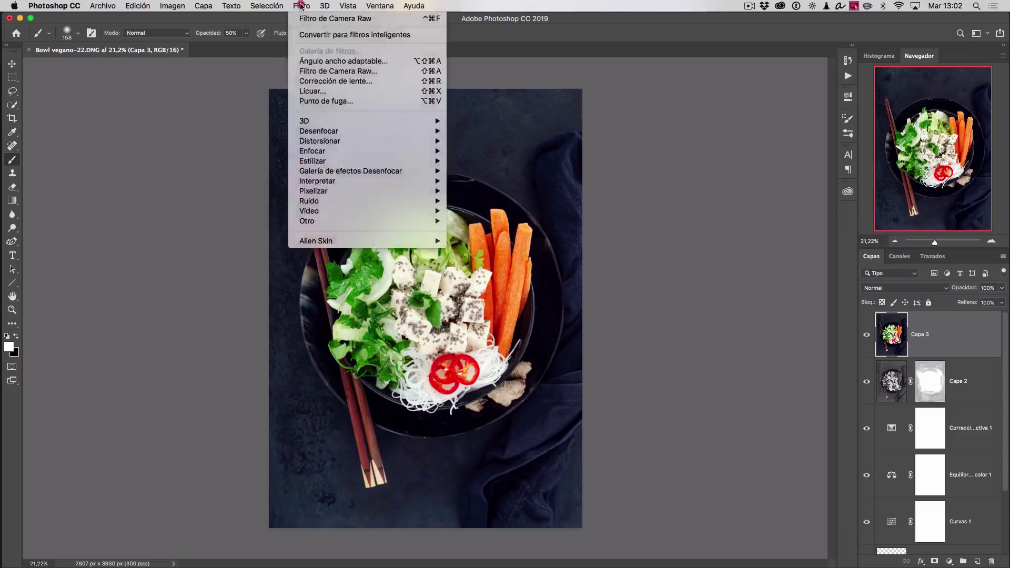
pyautogui.click(329, 34)
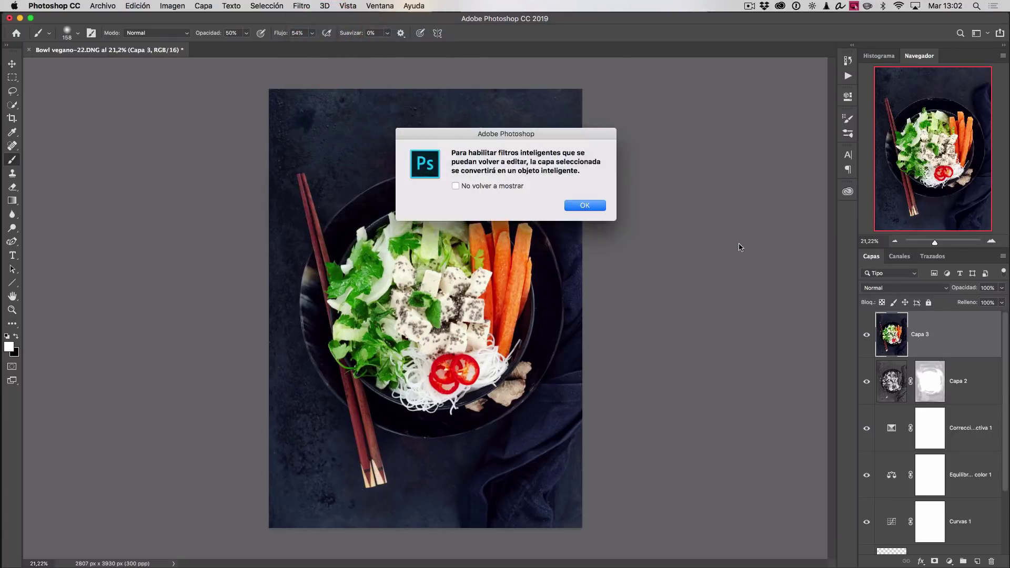
pyautogui.click(589, 205)
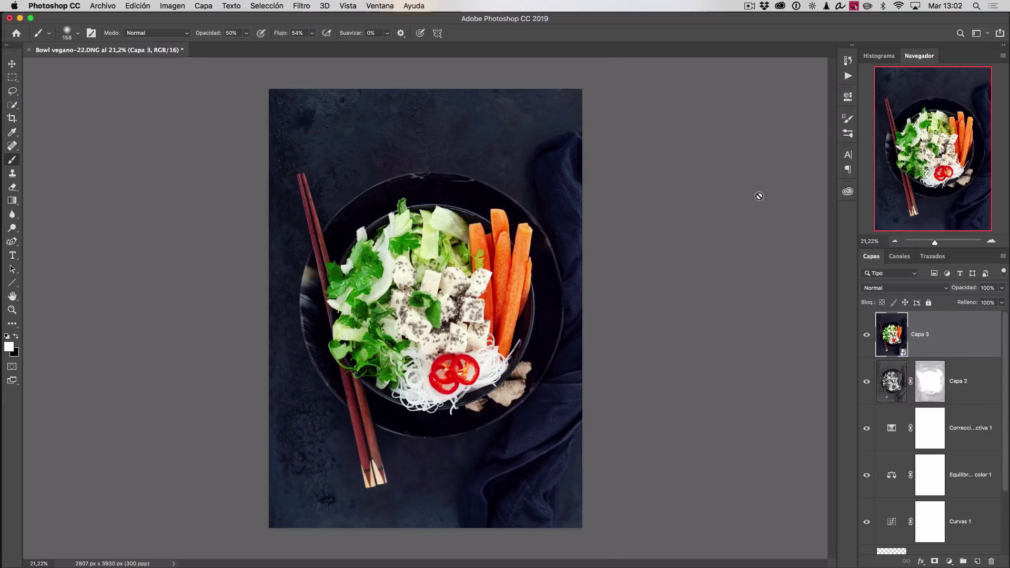
# Step: Open the Camera Raw filter on the merged layer and reset the adjustment brush's Exposición and Claridad to 0
pyautogui.click(299, 6)
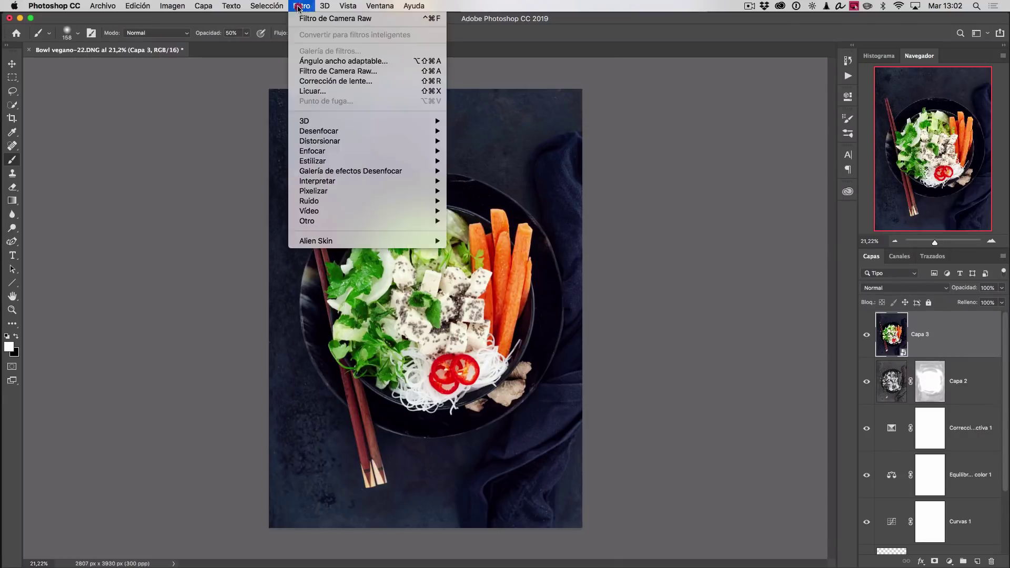
pyautogui.click(315, 71)
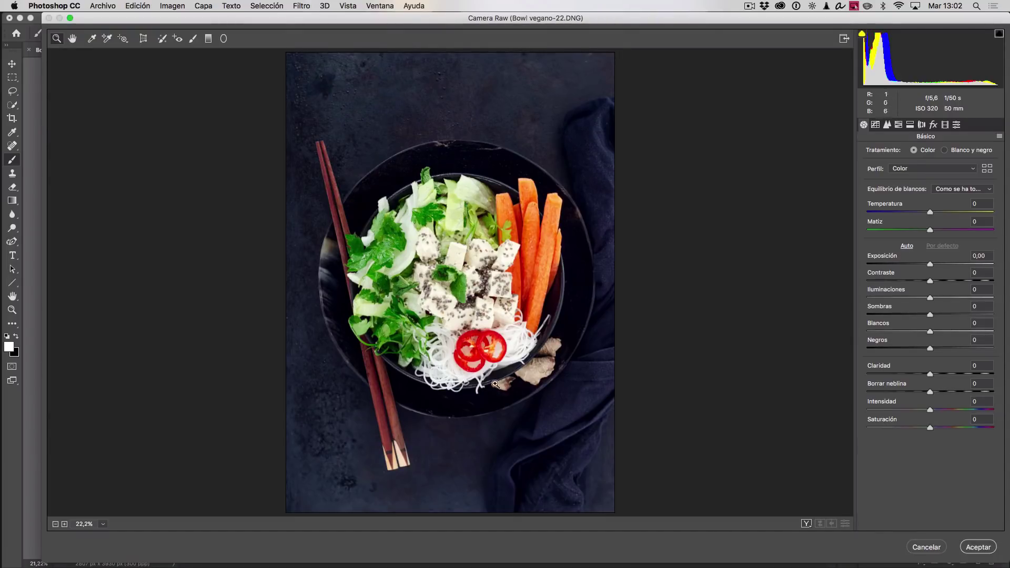
pyautogui.click(193, 39)
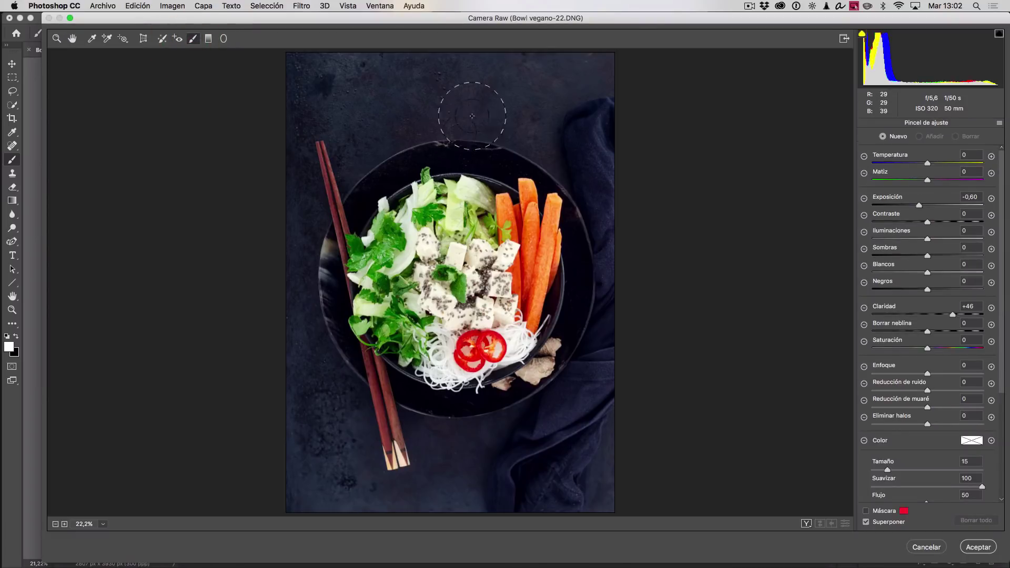
pyautogui.doubleClick(918, 205)
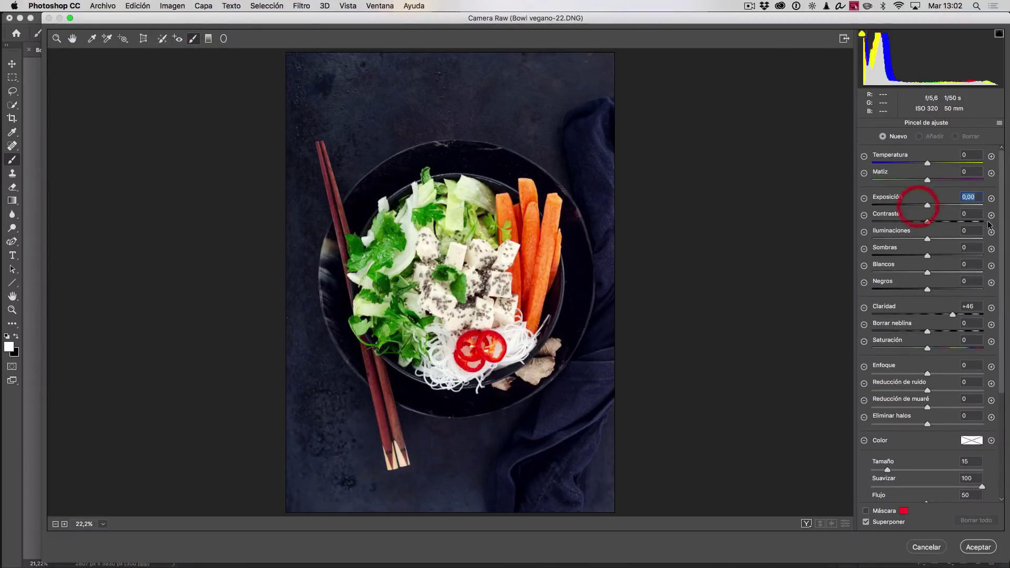
pyautogui.doubleClick(953, 313)
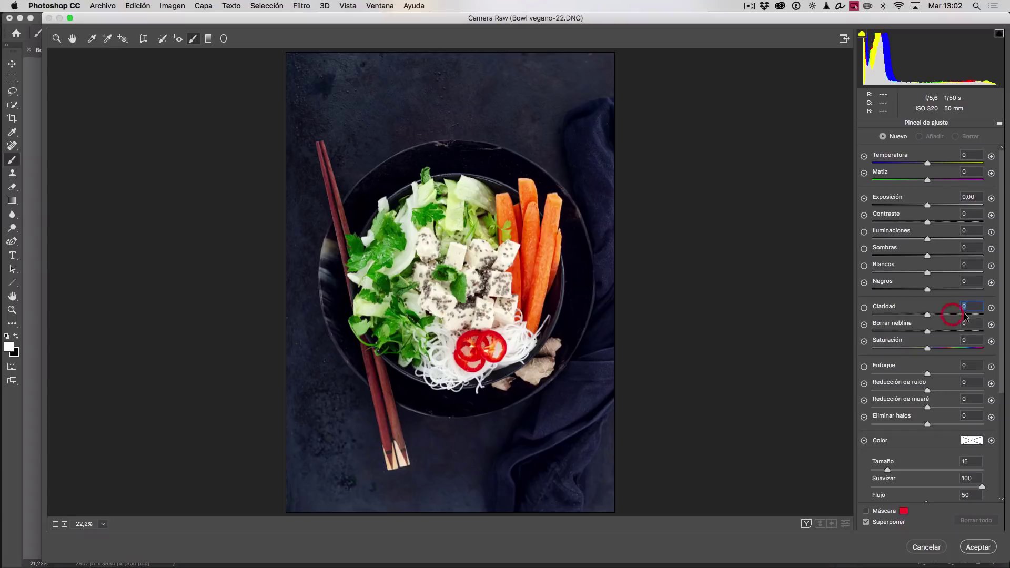
# Step: Paint the adjustment brush over the dark background, cloth and plate with the mask overlay shown, and hide the overlay
pyautogui.click(866, 511)
pyautogui.moveTo(442, 89)
pyautogui.mouseDown()
pyautogui.moveTo(364, 90)
pyautogui.moveTo(419, 86)
pyautogui.moveTo(319, 69)
pyautogui.moveTo(307, 118)
pyautogui.moveTo(353, 104)
pyautogui.moveTo(356, 121)
pyautogui.moveTo(455, 71)
pyautogui.moveTo(476, 109)
pyautogui.moveTo(561, 114)
pyautogui.moveTo(618, 100)
pyautogui.moveTo(600, 418)
pyautogui.moveTo(574, 484)
pyautogui.moveTo(436, 465)
pyautogui.moveTo(434, 473)
pyautogui.moveTo(619, 502)
pyautogui.moveTo(560, 425)
pyautogui.moveTo(424, 478)
pyautogui.moveTo(362, 488)
pyautogui.moveTo(325, 482)
pyautogui.moveTo(297, 420)
pyautogui.moveTo(285, 247)
pyautogui.moveTo(317, 162)
pyautogui.moveTo(285, 220)
pyautogui.moveTo(329, 377)
pyautogui.moveTo(368, 416)
pyautogui.moveTo(418, 437)
pyautogui.moveTo(455, 446)
pyautogui.moveTo(556, 440)
pyautogui.mouseUp()
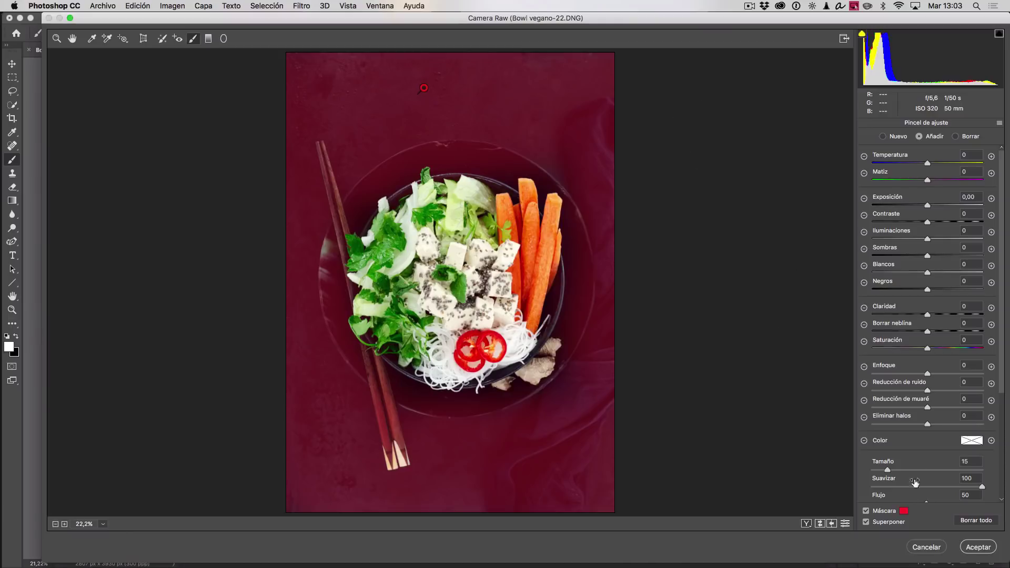
pyautogui.click(865, 511)
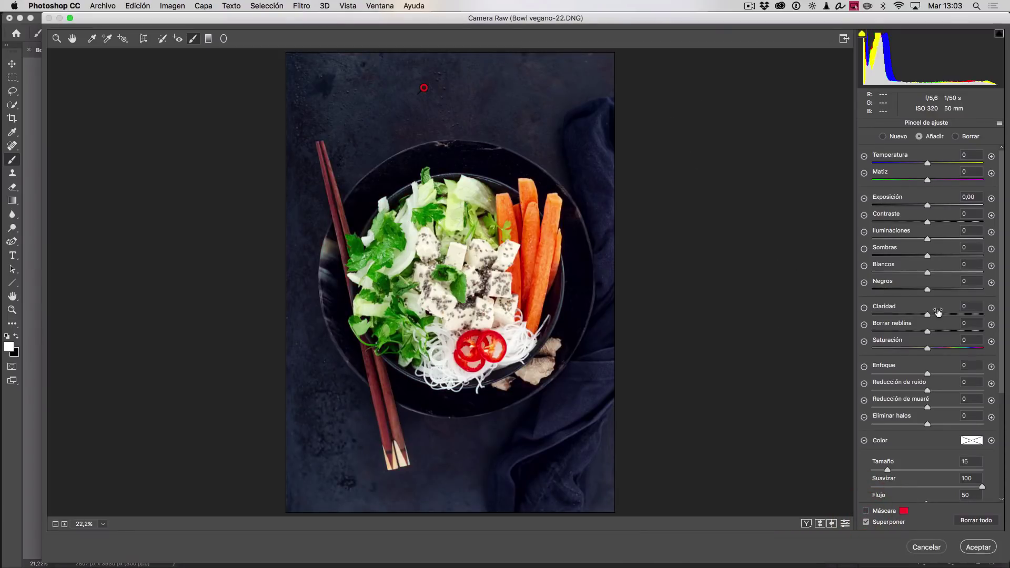
# Step: Set the brushed area's Claridad to +34 and turn on the shadow clipping warning
pyautogui.moveTo(926, 314)
pyautogui.mouseDown()
pyautogui.moveTo(957, 313)
pyautogui.moveTo(946, 315)
pyautogui.mouseUp()
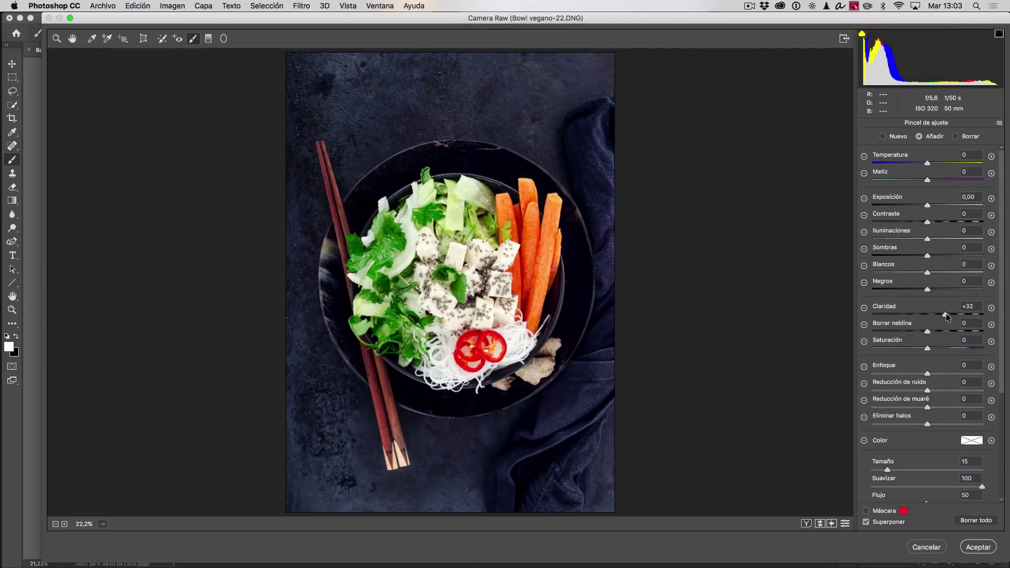
pyautogui.click(947, 314)
pyautogui.click(862, 34)
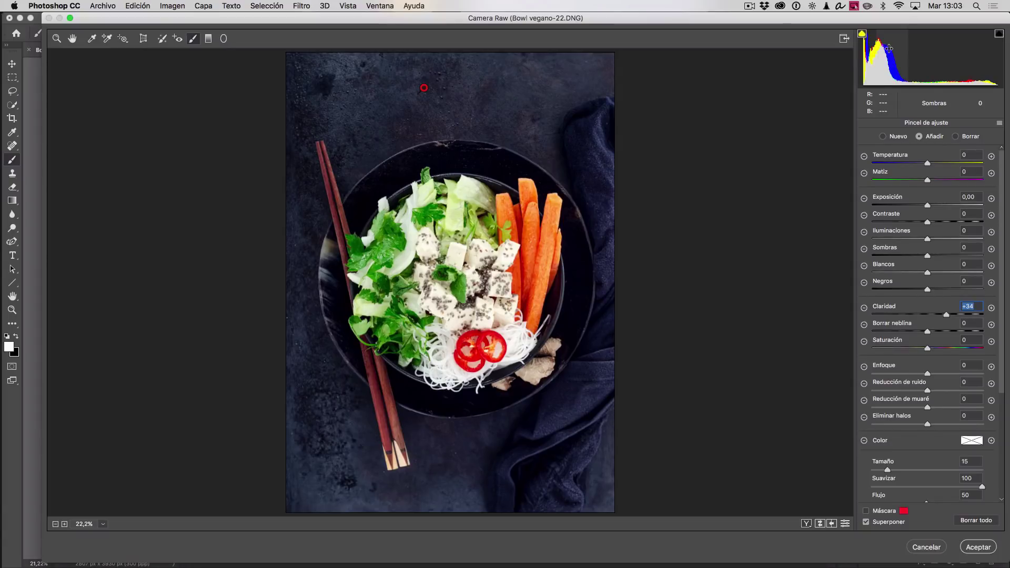
# Step: Leave the adjustment brush and add a post-crop vignette with Cantidad -12
pyautogui.click(57, 39)
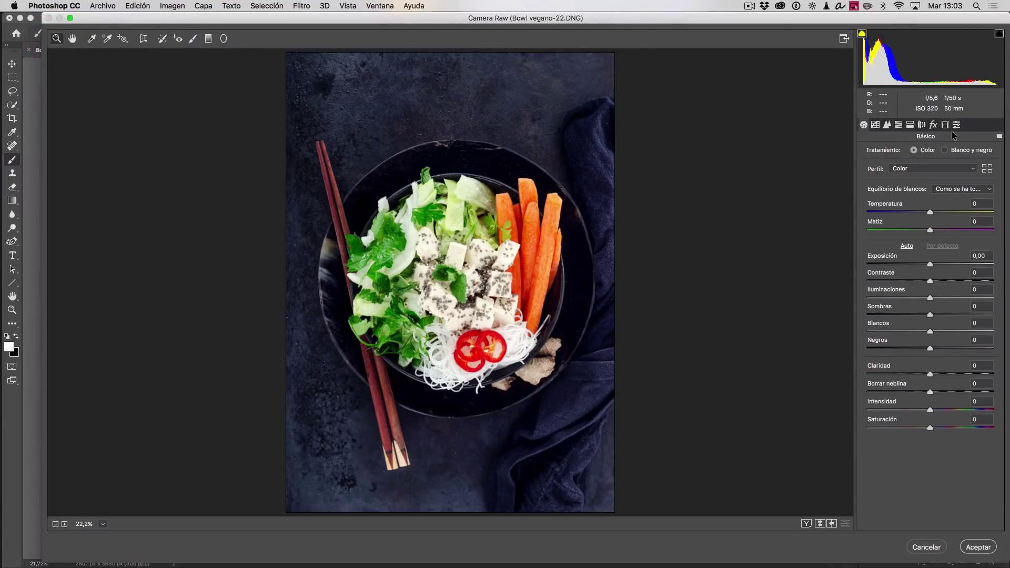
pyautogui.click(933, 124)
pyautogui.moveTo(929, 266); pyautogui.dragTo(923, 266)
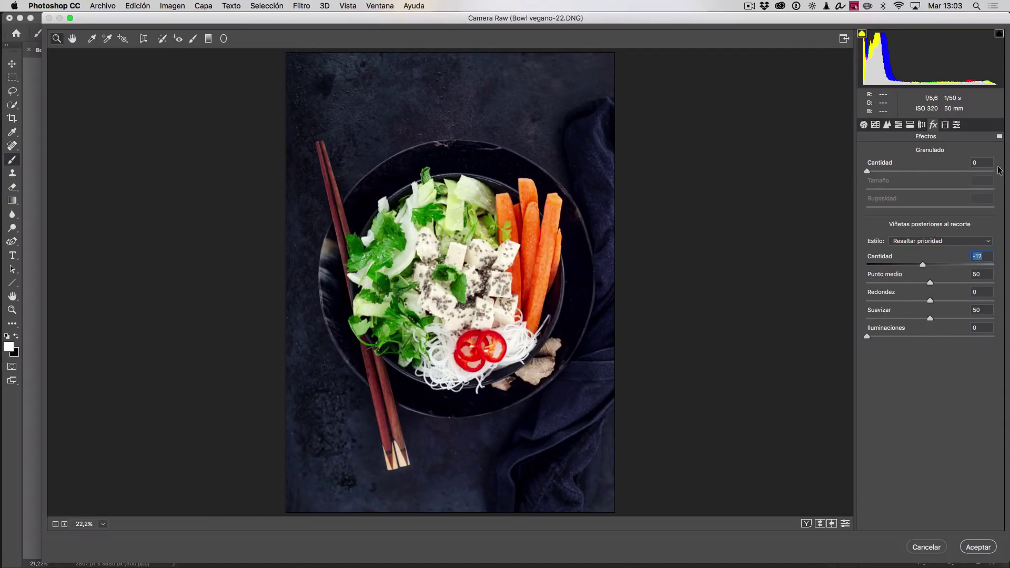
# Step: Set the basic Exposición to +0,15 and Iluminaciones to -8, and apply the Camera Raw filter
pyautogui.click(863, 125)
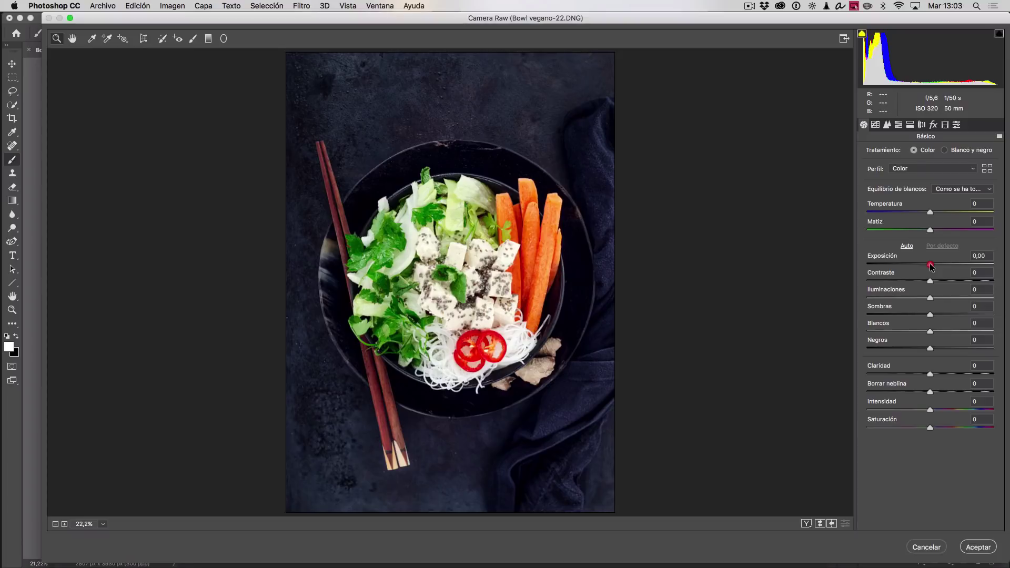
pyautogui.moveTo(931, 266); pyautogui.dragTo(932, 265)
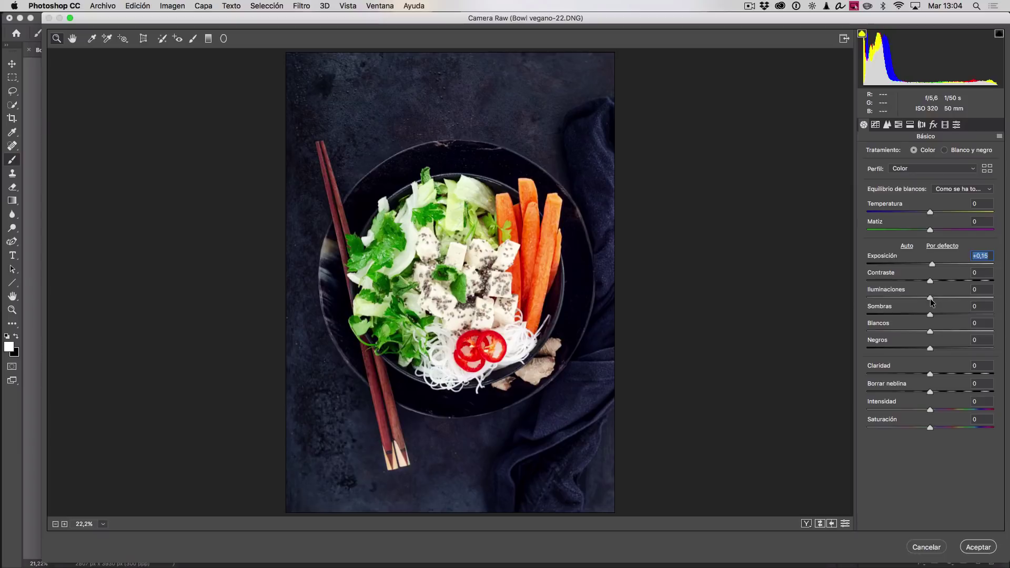
pyautogui.moveTo(930, 301); pyautogui.dragTo(925, 298)
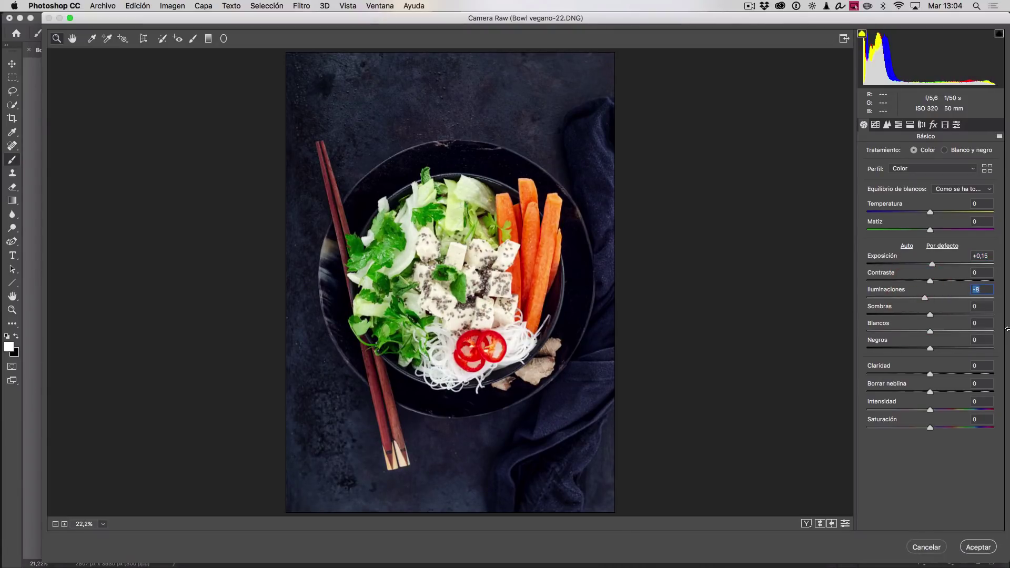
pyautogui.click(977, 547)
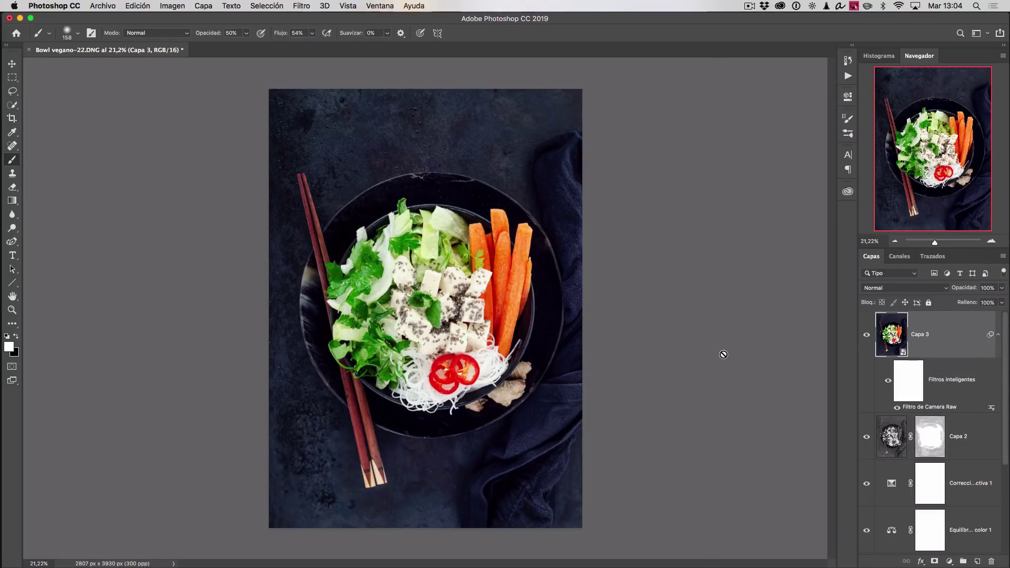
# Step: Add a Tono/saturación adjustment layer above the merged layer with Saturación at -4
pyautogui.click(949, 561)
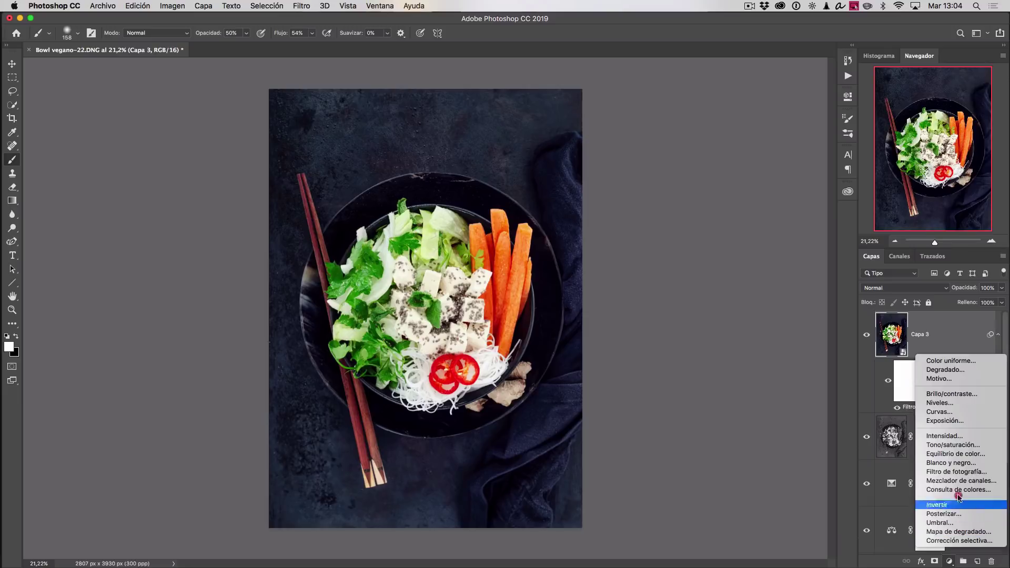
pyautogui.click(956, 445)
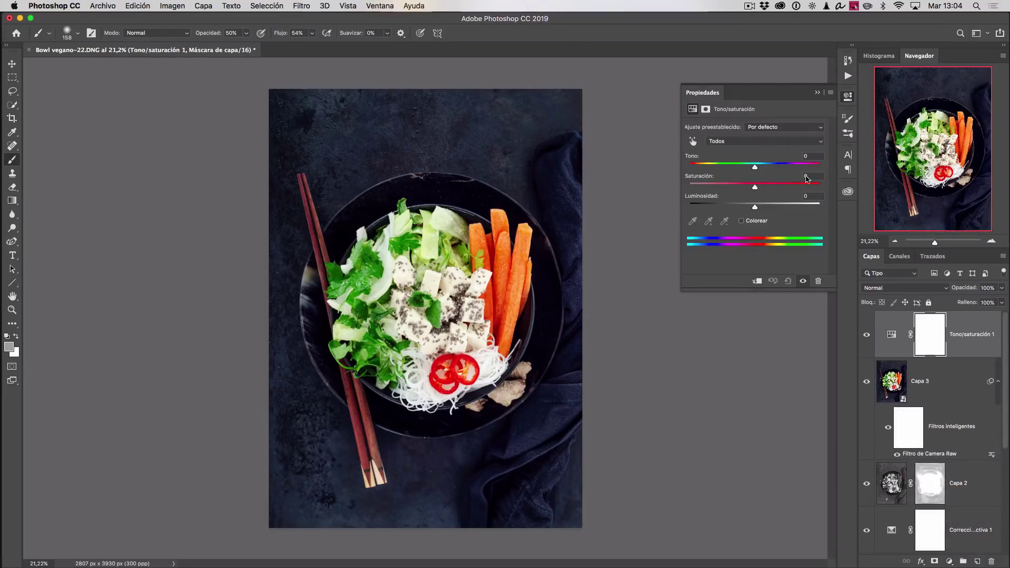
pyautogui.moveTo(755, 189); pyautogui.dragTo(752, 187)
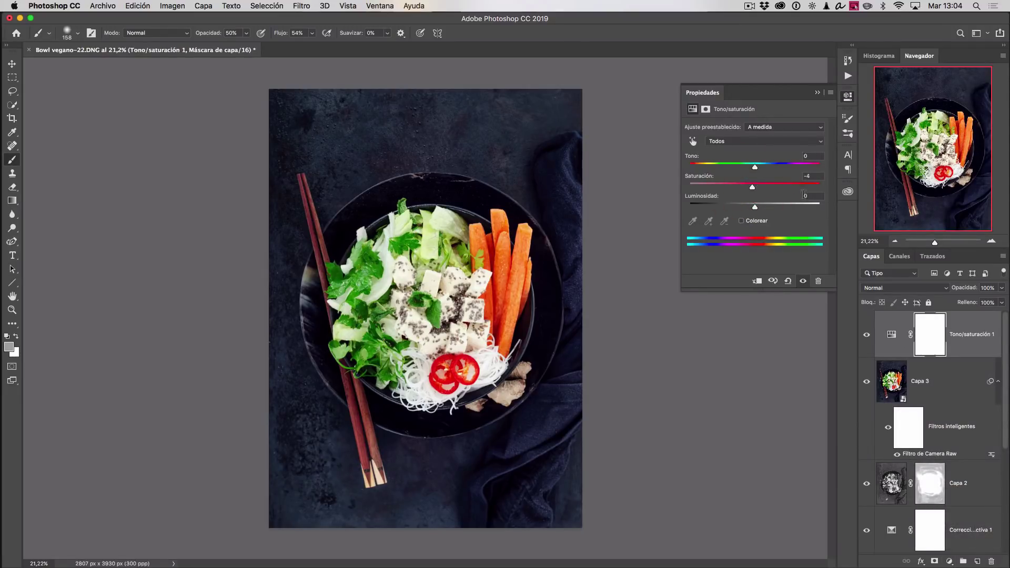
pyautogui.click(817, 93)
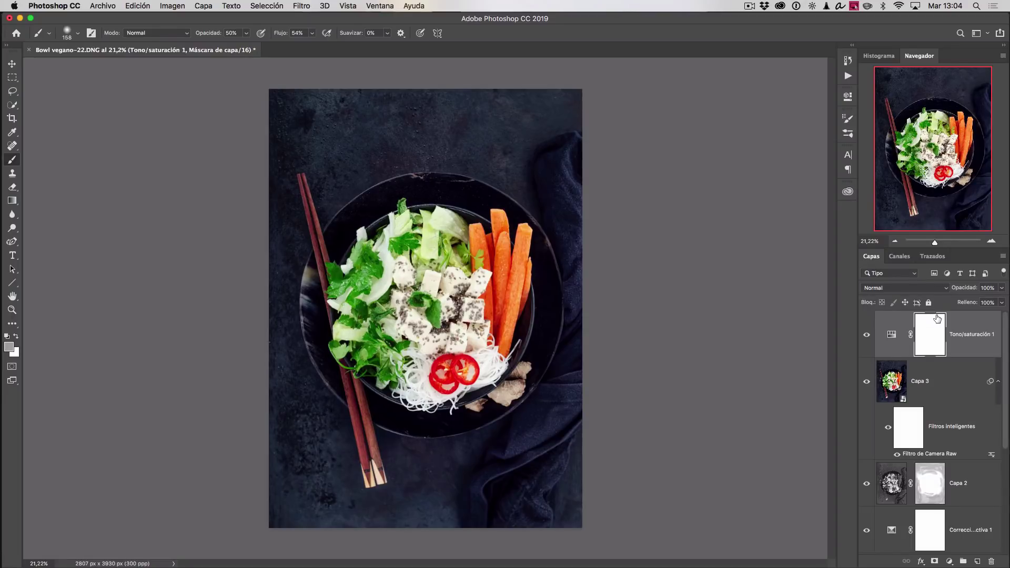
# Step: Create a new layer filled with 50% gris and set its blending mode to Luz suave
pyautogui.click(976, 561)
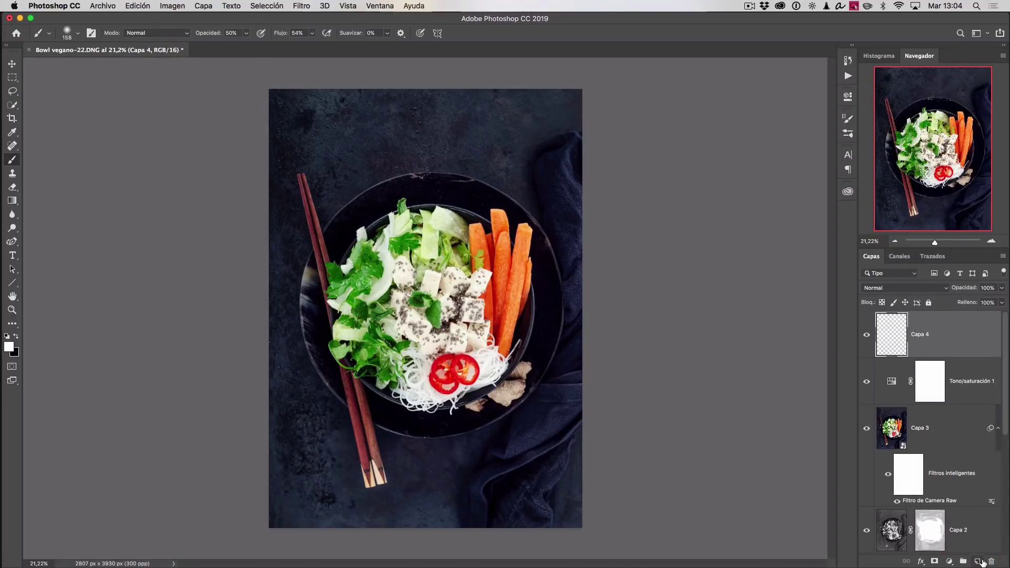
pyautogui.hotkey('shift', 'F5')
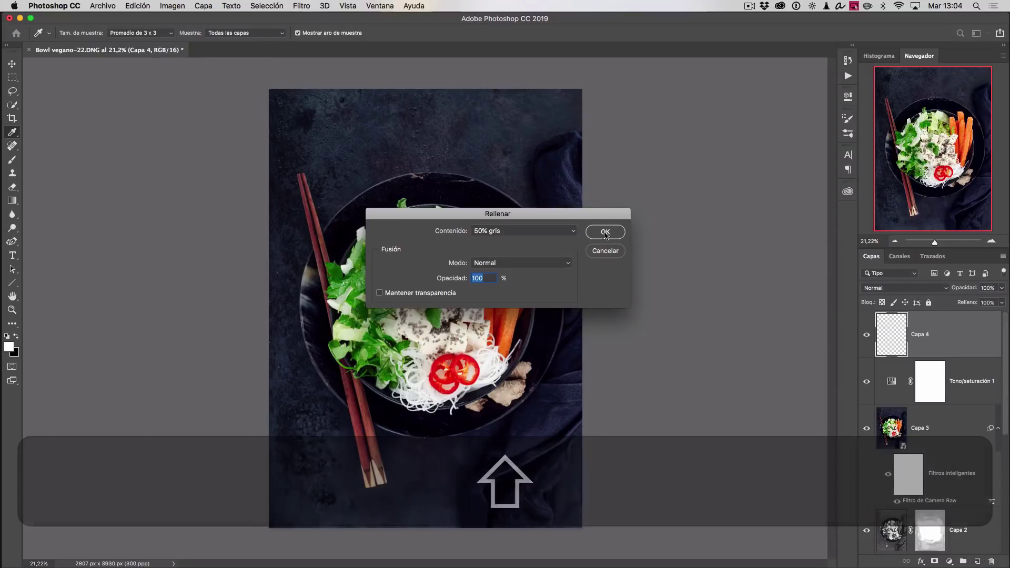
pyautogui.click(605, 231)
pyautogui.press('b')
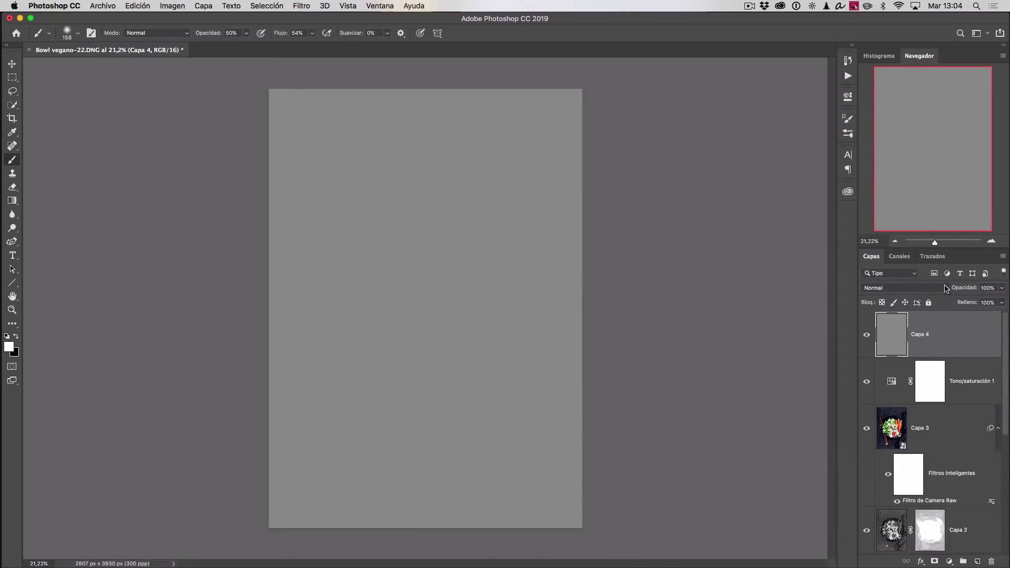
pyautogui.click(945, 288)
pyautogui.click(894, 408)
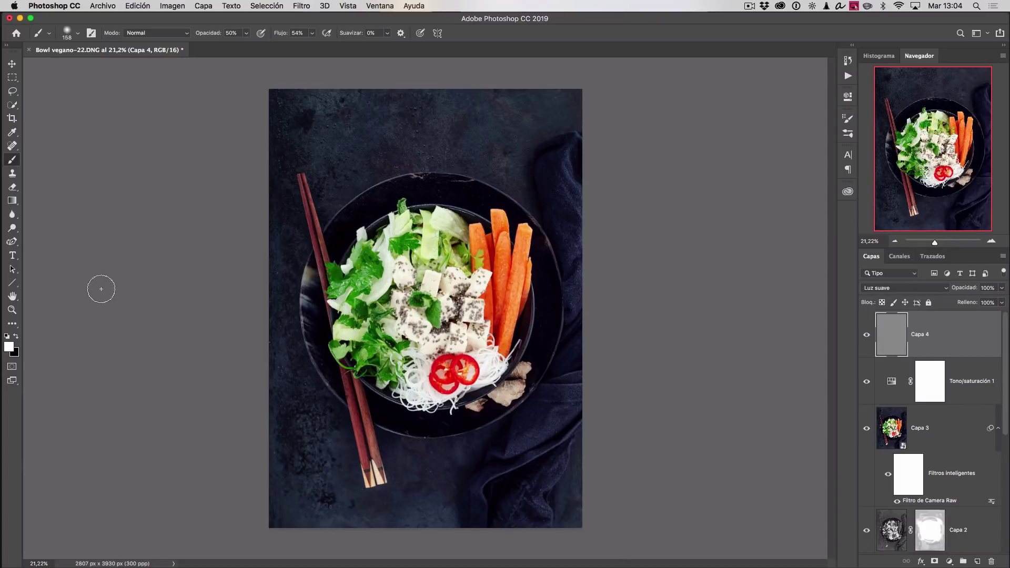
# Step: Set the brush to 10% opacity, 100% flow and a size of 54 px
pyautogui.click(246, 33)
pyautogui.moveTo(245, 46); pyautogui.dragTo(230, 48)
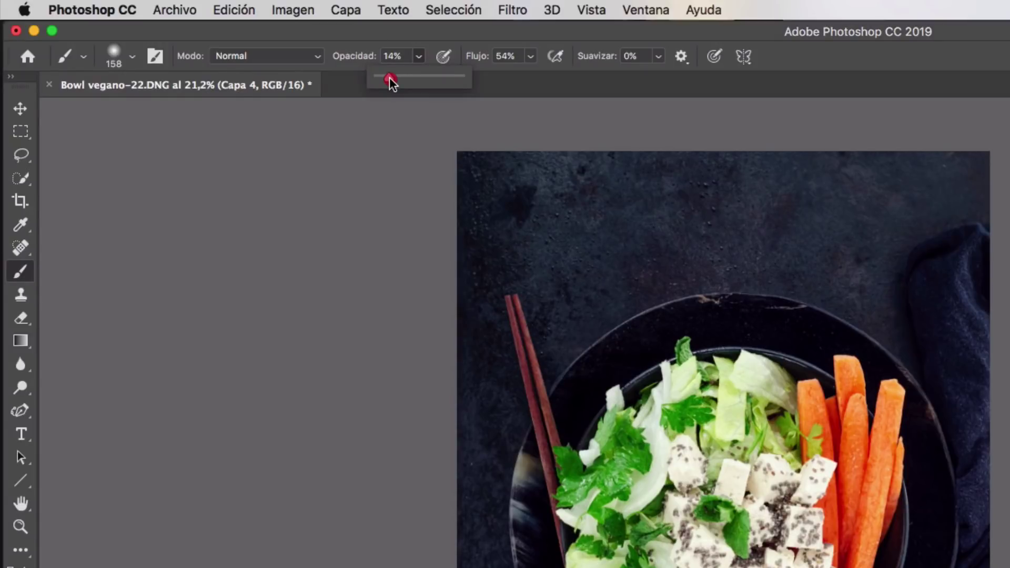
pyautogui.moveTo(390, 79); pyautogui.dragTo(387, 78)
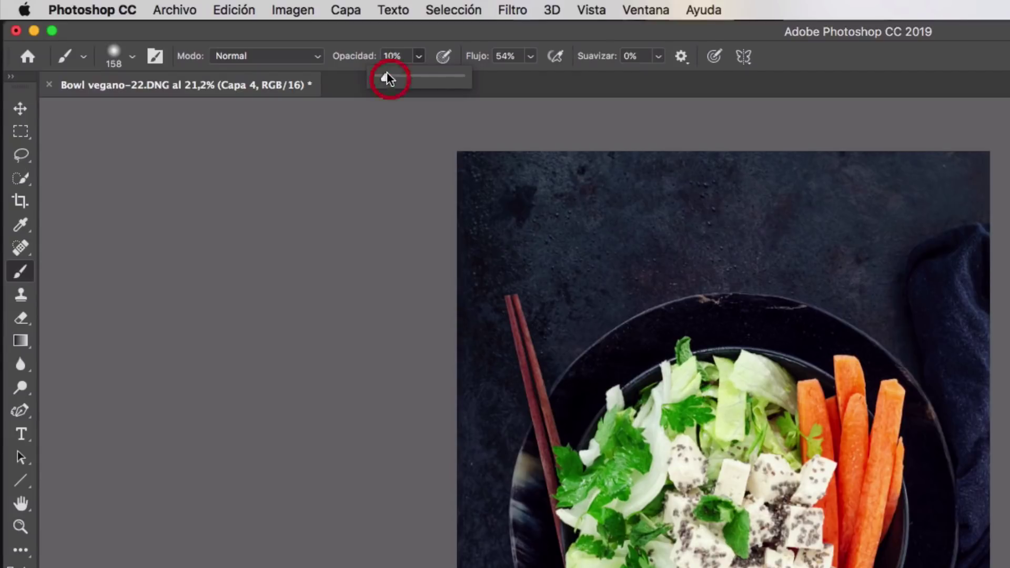
pyautogui.click(531, 57)
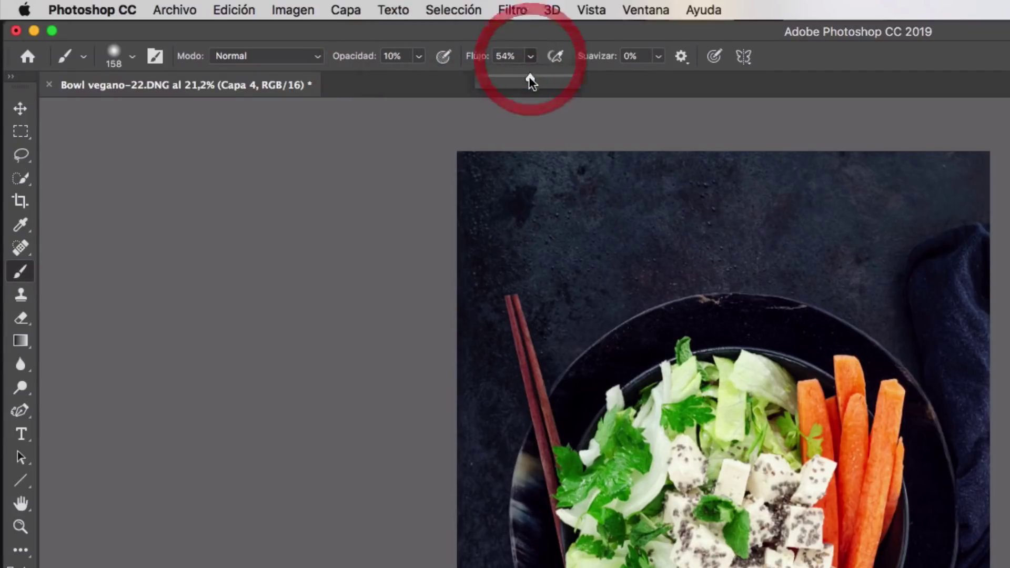
pyautogui.moveTo(529, 78); pyautogui.dragTo(586, 79)
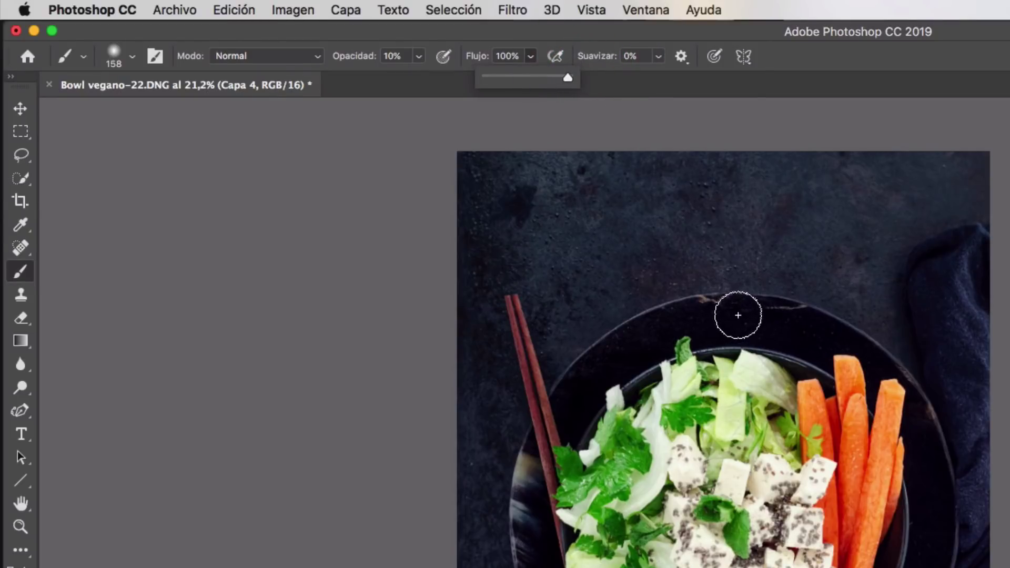
pyautogui.moveTo(736, 317); pyautogui.dragTo(735, 318)
pyautogui.moveTo(430, 186); pyautogui.dragTo(420, 182)
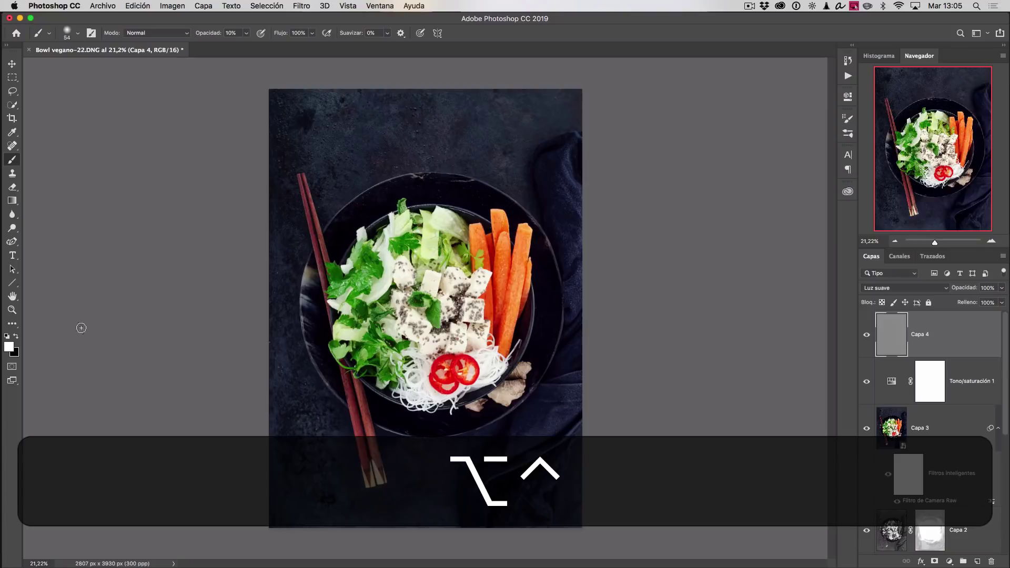
# Step: Try lightening the black plate's upper rim with white brush strokes on the grey layer, and undo the strokes
pyautogui.click(15, 337)
pyautogui.click(16, 337)
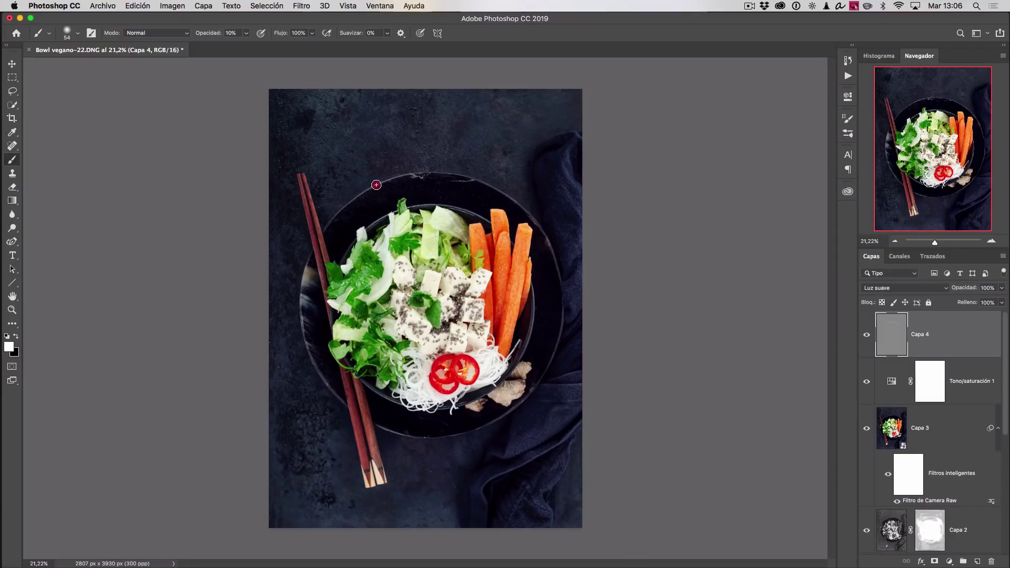
pyautogui.moveTo(471, 178); pyautogui.dragTo(493, 178)
pyautogui.press('super+z')
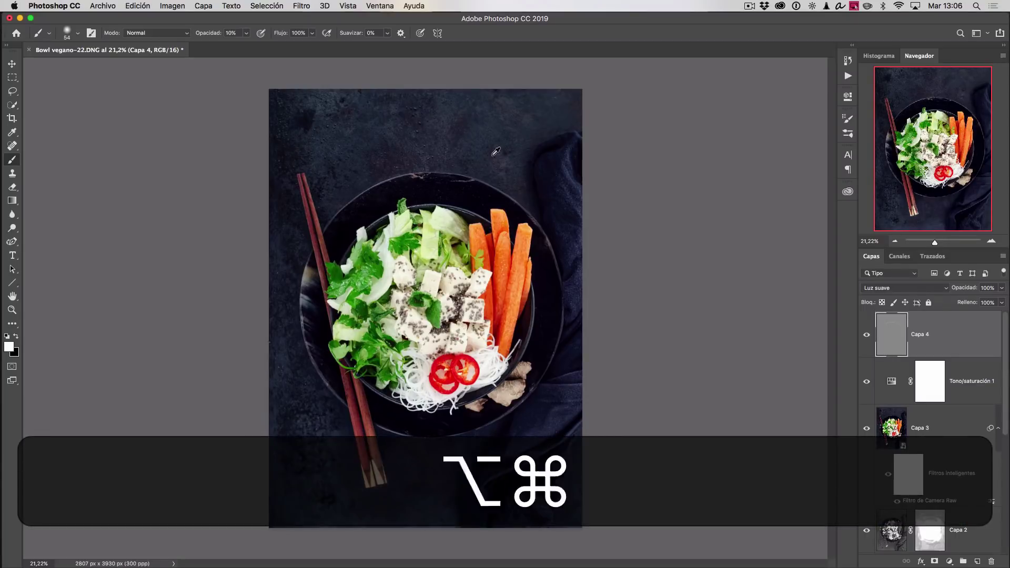
pyautogui.press('alt+super+z')
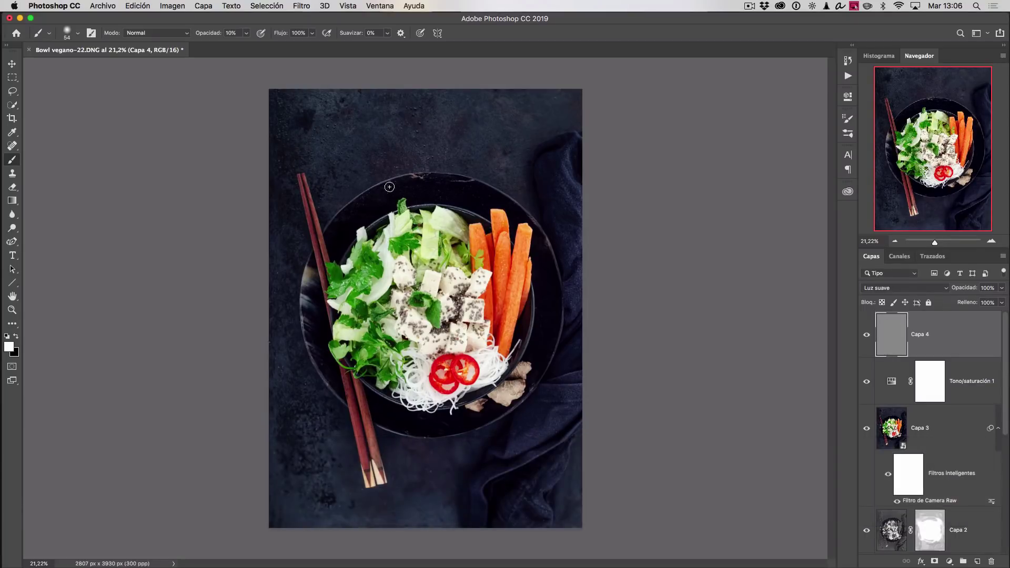
# Step: Lighten the black plate's upper rim on Capa 4 with a fine 26 px white brush and compare the layer hidden and shown
pyautogui.moveTo(387, 185); pyautogui.dragTo(371, 191)
pyautogui.click(866, 335)
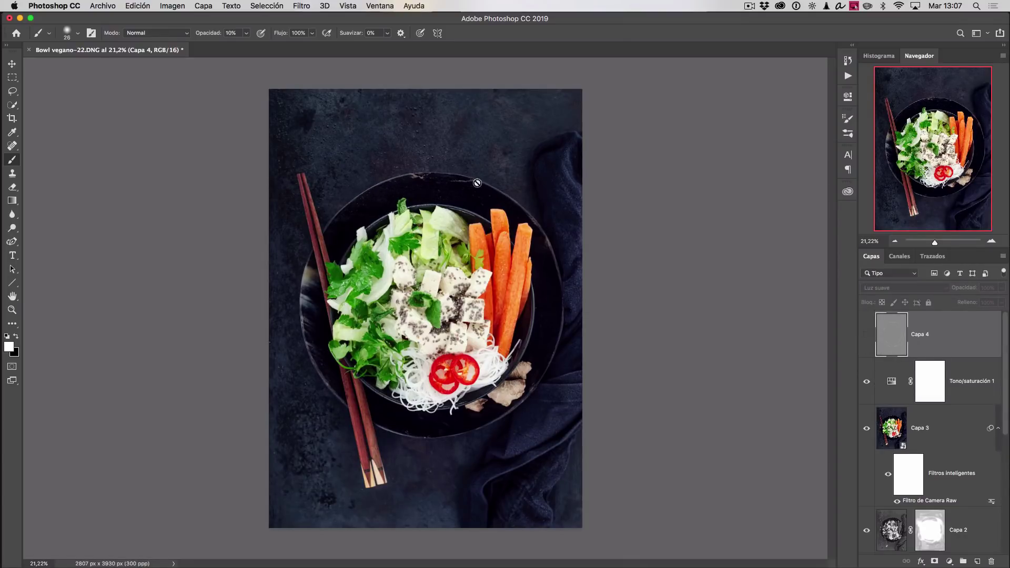
pyautogui.click(867, 335)
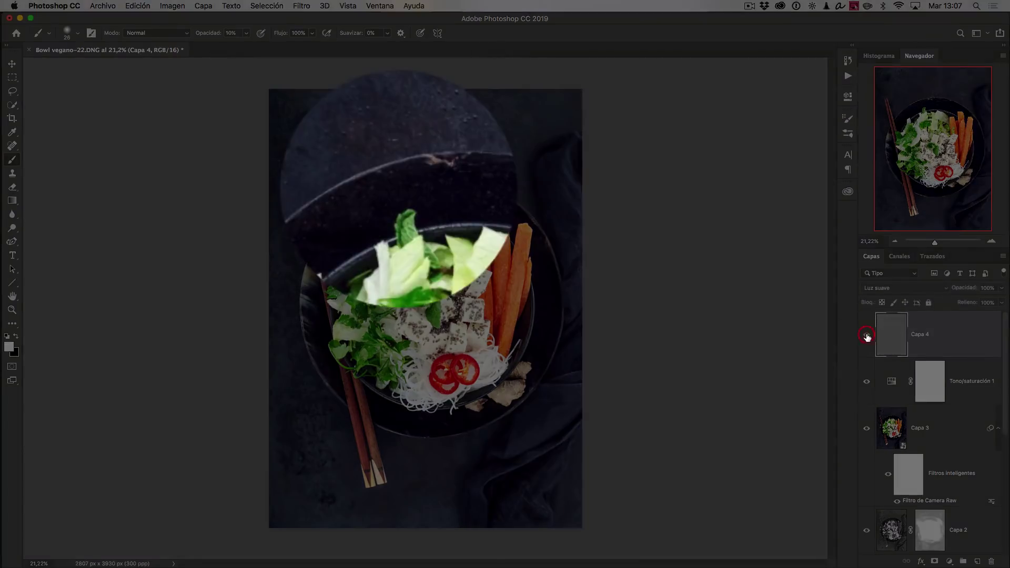
# Step: Toggle Capa 4's visibility to compare the photo with and without the plate rim highlight
pyautogui.click(867, 336)
pyautogui.click(514, 367)
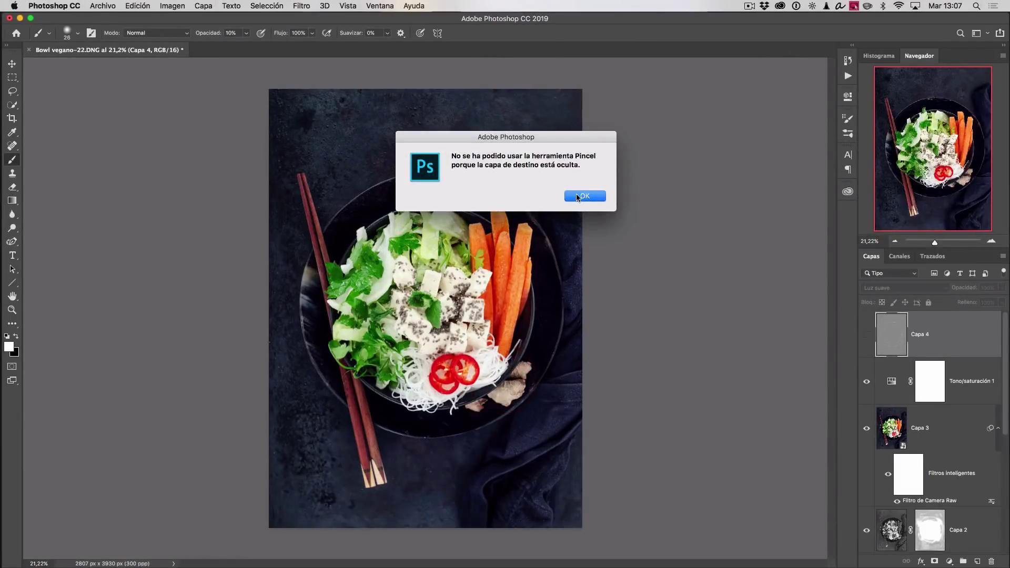
pyautogui.click(577, 196)
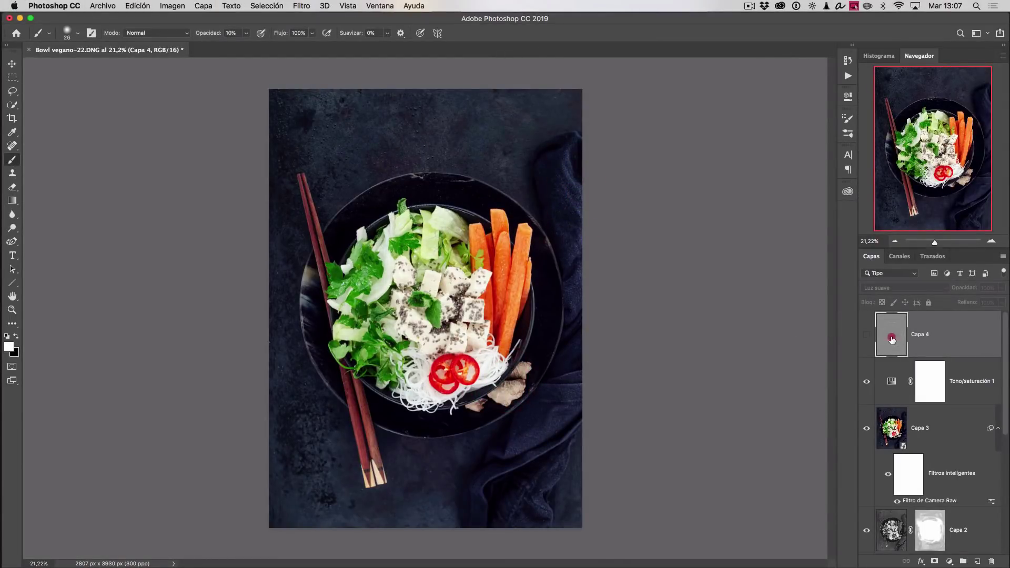
pyautogui.click(866, 335)
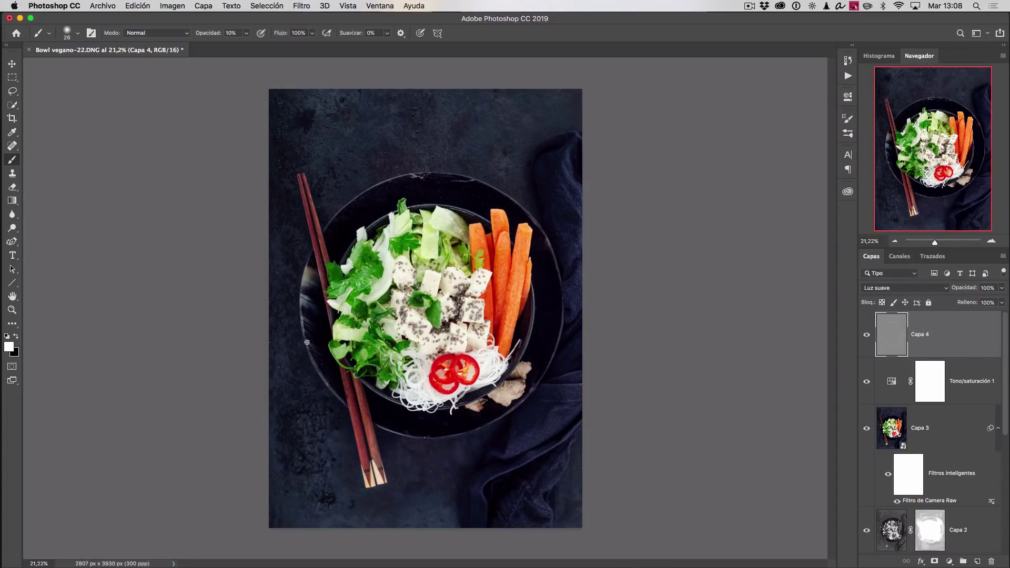
pyautogui.click(867, 335)
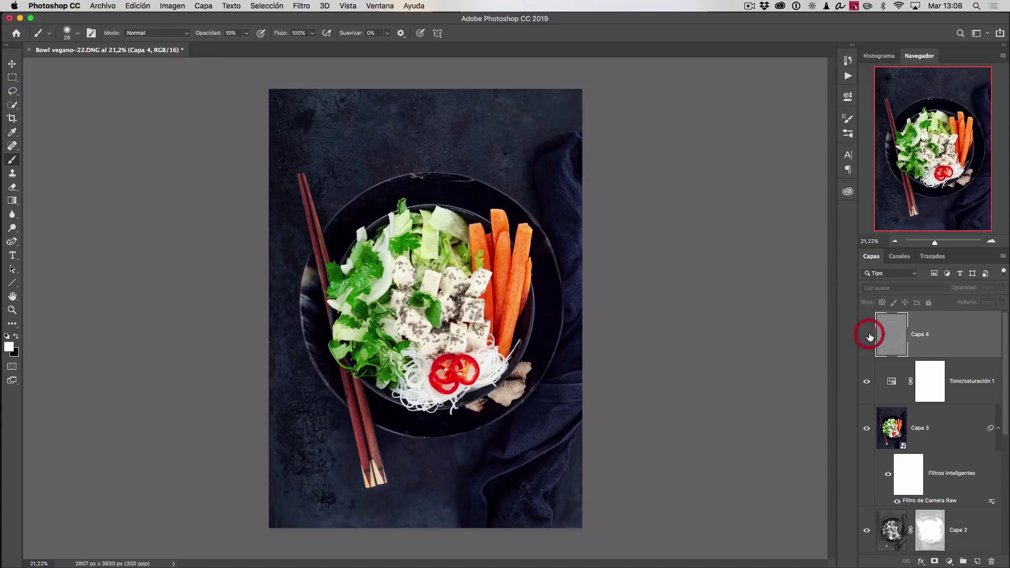
pyautogui.click(868, 335)
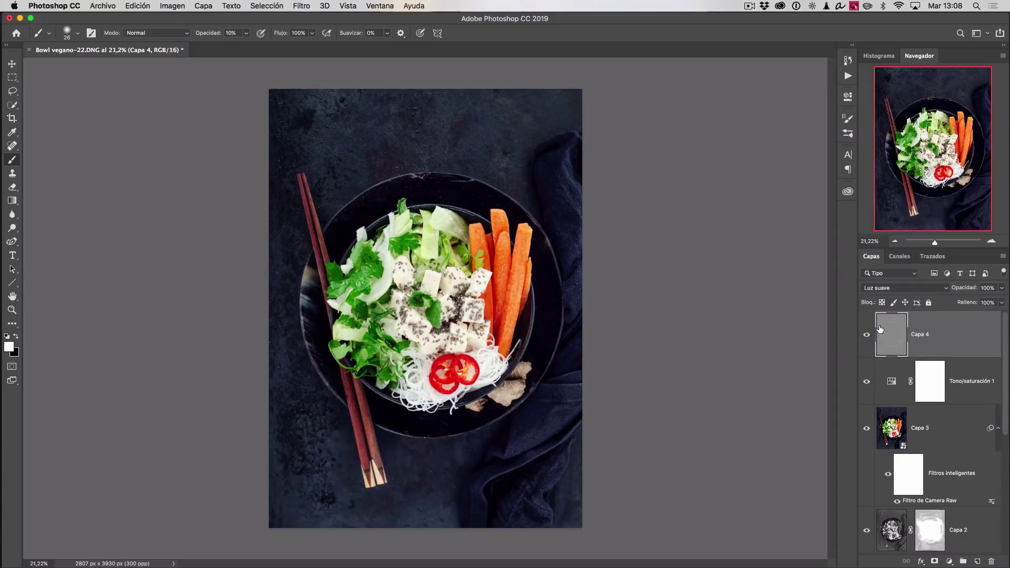
# Step: Lighten the black plate's rim all the way around with white brush strokes on Capa 4
pyautogui.moveTo(347, 232); pyautogui.dragTo(402, 215)
pyautogui.moveTo(303, 186)
pyautogui.mouseDown()
pyautogui.moveTo(376, 489)
pyautogui.moveTo(365, 427)
pyautogui.moveTo(443, 421)
pyautogui.moveTo(434, 418)
pyautogui.mouseUp()
pyautogui.moveTo(297, 289)
pyautogui.mouseDown()
pyautogui.moveTo(328, 360)
pyautogui.moveTo(325, 308)
pyautogui.mouseUp()
pyautogui.moveTo(384, 188)
pyautogui.mouseDown()
pyautogui.moveTo(451, 186)
pyautogui.moveTo(528, 229)
pyautogui.moveTo(546, 301)
pyautogui.moveTo(543, 351)
pyautogui.mouseUp()
pyautogui.moveTo(478, 419); pyautogui.dragTo(436, 424)
# Step: Lighten the plate's left reflection, the ginger pieces and the plate surface around the bowl with a 111 px white brush
pyautogui.moveTo(313, 278)
pyautogui.mouseDown()
pyautogui.moveTo(311, 305)
pyautogui.moveTo(313, 280)
pyautogui.moveTo(327, 356)
pyautogui.moveTo(318, 286)
pyautogui.moveTo(325, 304)
pyautogui.moveTo(311, 288)
pyautogui.mouseUp()
pyautogui.click(500, 394)
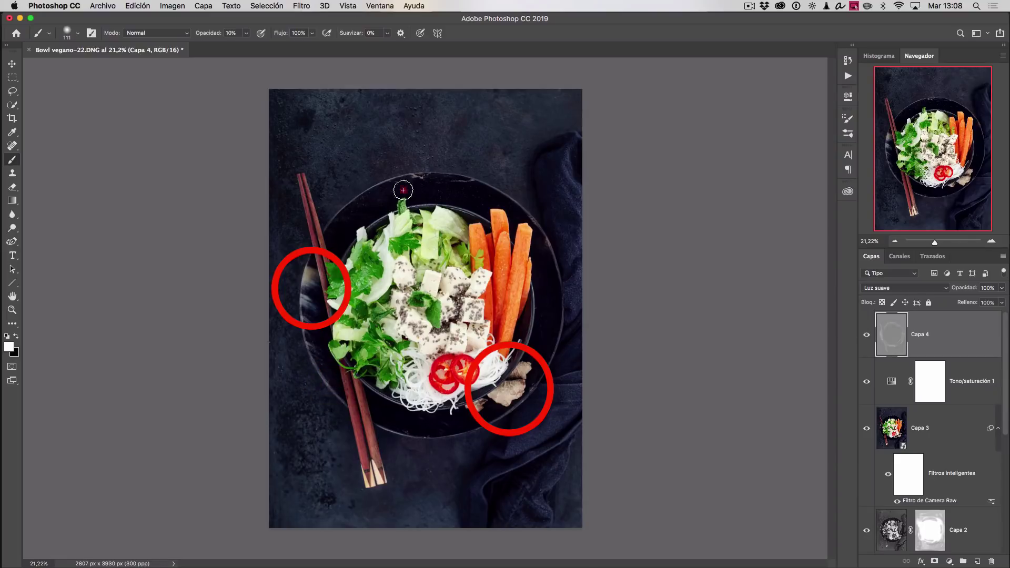
pyautogui.click(473, 200)
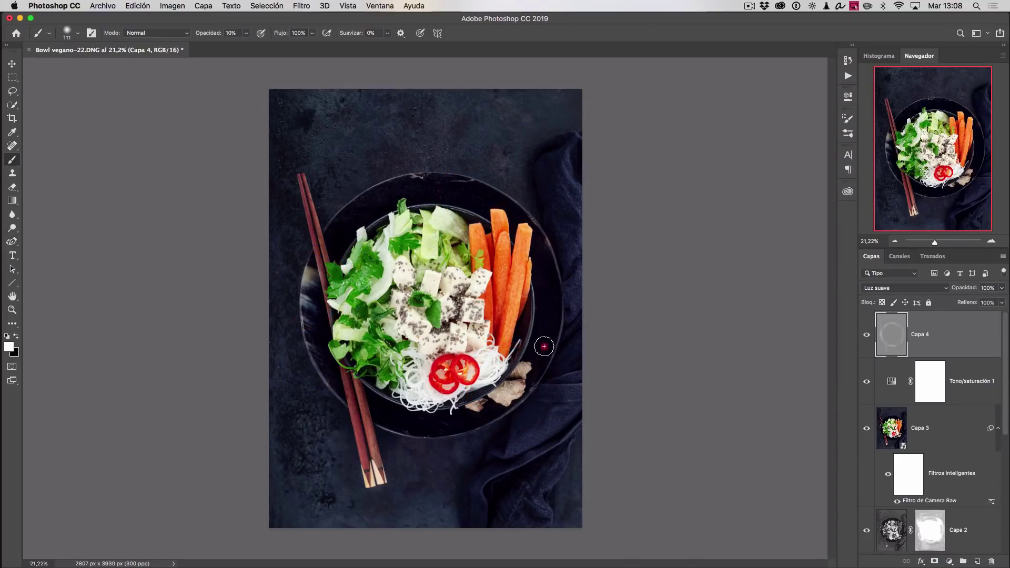
pyautogui.click(529, 329)
pyautogui.moveTo(538, 356); pyautogui.dragTo(546, 350)
pyautogui.moveTo(432, 429)
pyautogui.mouseDown()
pyautogui.moveTo(359, 402)
pyautogui.moveTo(320, 359)
pyautogui.moveTo(309, 295)
pyautogui.moveTo(361, 207)
pyautogui.moveTo(432, 184)
pyautogui.moveTo(420, 181)
pyautogui.moveTo(482, 184)
pyautogui.mouseUp()
# Step: Swap to black and darken the shadows among the greens and tofu cubes with a 111 px brush
pyautogui.click(18, 336)
pyautogui.keyDown('ctrl'); pyautogui.keyDown('alt'); pyautogui.moveTo(496, 306); pyautogui.dragTo(504, 295); pyautogui.keyUp('alt'); pyautogui.keyUp('ctrl')
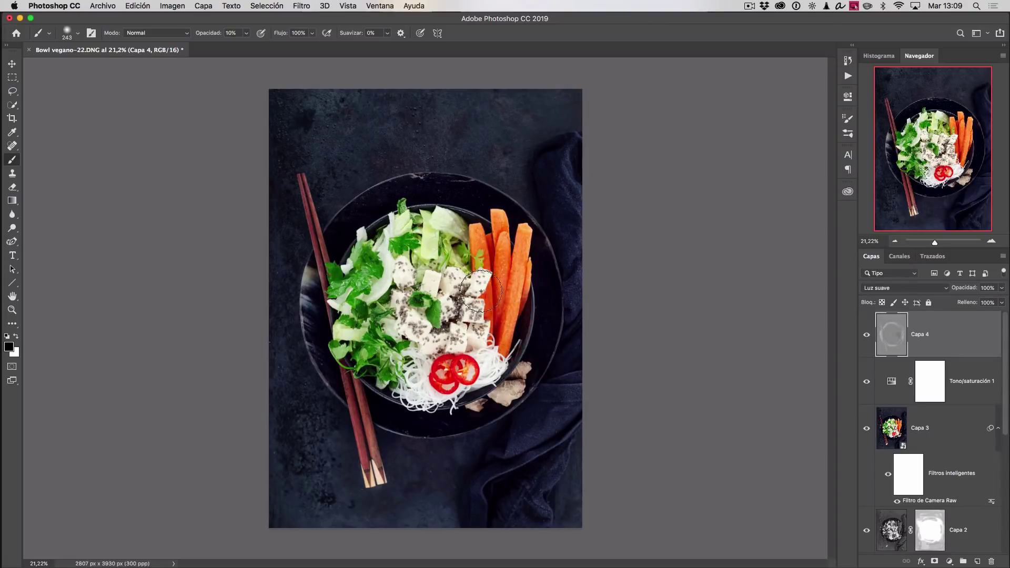
pyautogui.moveTo(490, 292); pyautogui.dragTo(480, 294)
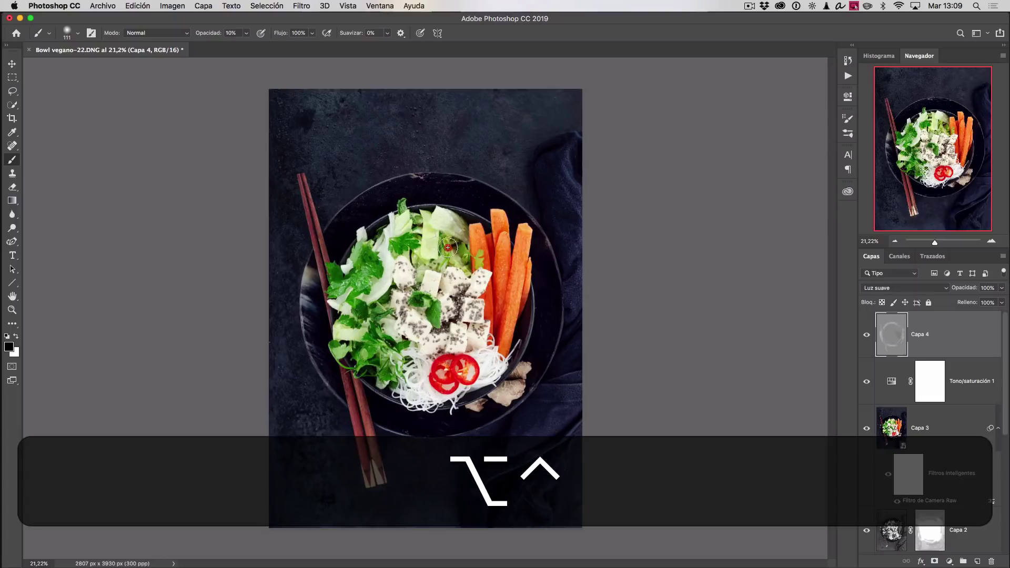
pyautogui.click(421, 274)
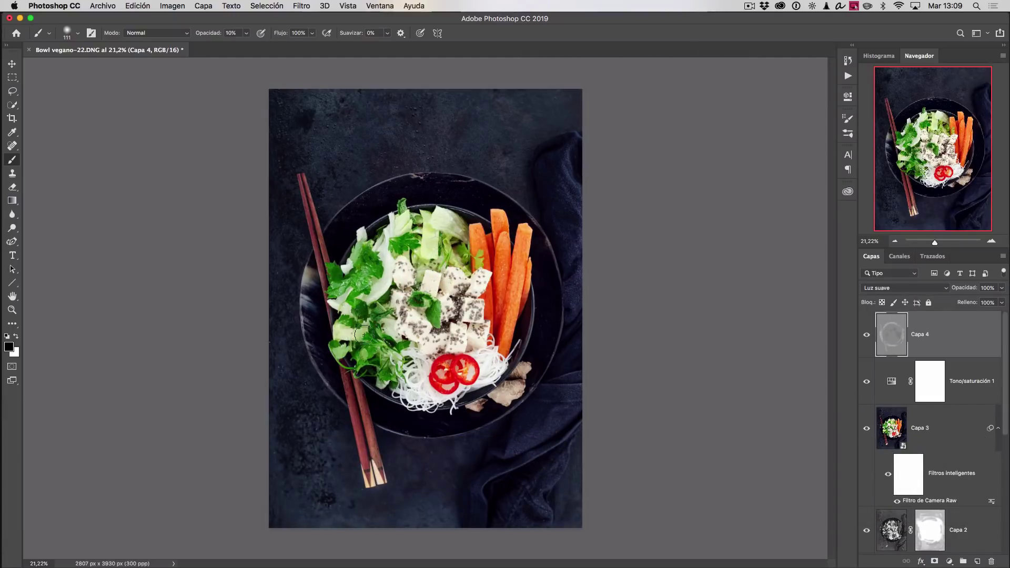
pyautogui.click(399, 336)
pyautogui.click(469, 309)
pyautogui.click(450, 312)
pyautogui.moveTo(450, 313)
pyautogui.mouseDown()
pyautogui.moveTo(447, 287)
pyautogui.moveTo(454, 294)
pyautogui.moveTo(393, 297)
pyautogui.moveTo(399, 309)
pyautogui.moveTo(400, 301)
pyautogui.mouseUp()
# Step: Darken the carrots' lower part and the noodles with a 384 px black brush at 15% opacity
pyautogui.moveTo(513, 314); pyautogui.dragTo(546, 315)
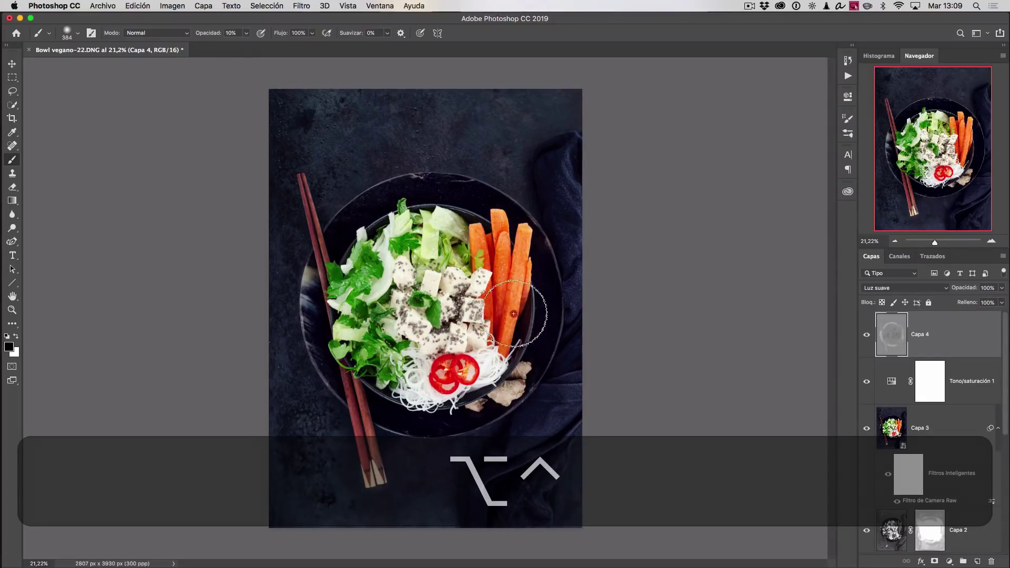
pyautogui.click(246, 33)
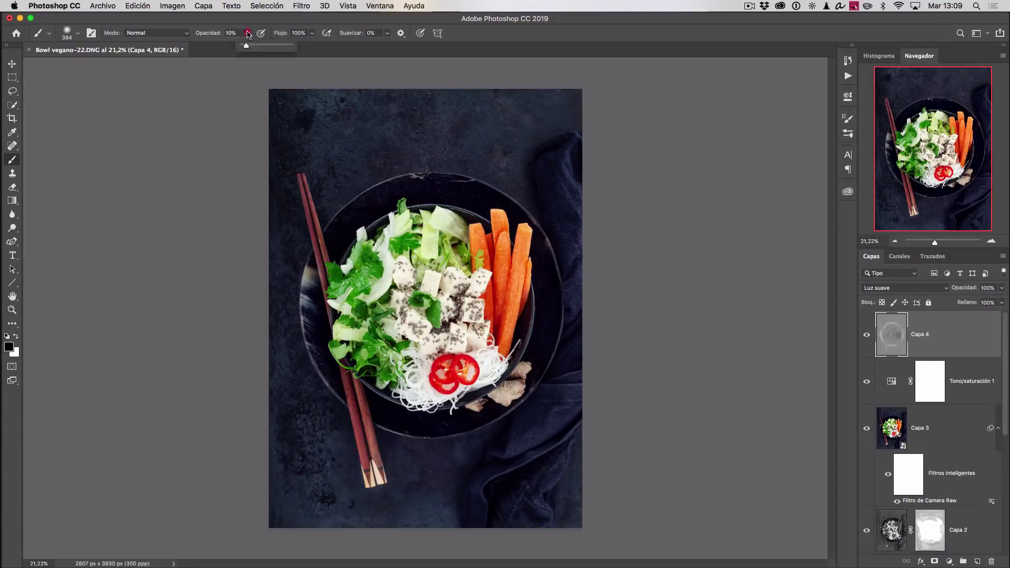
pyautogui.moveTo(246, 46); pyautogui.dragTo(251, 45)
pyautogui.moveTo(249, 46); pyautogui.dragTo(249, 46)
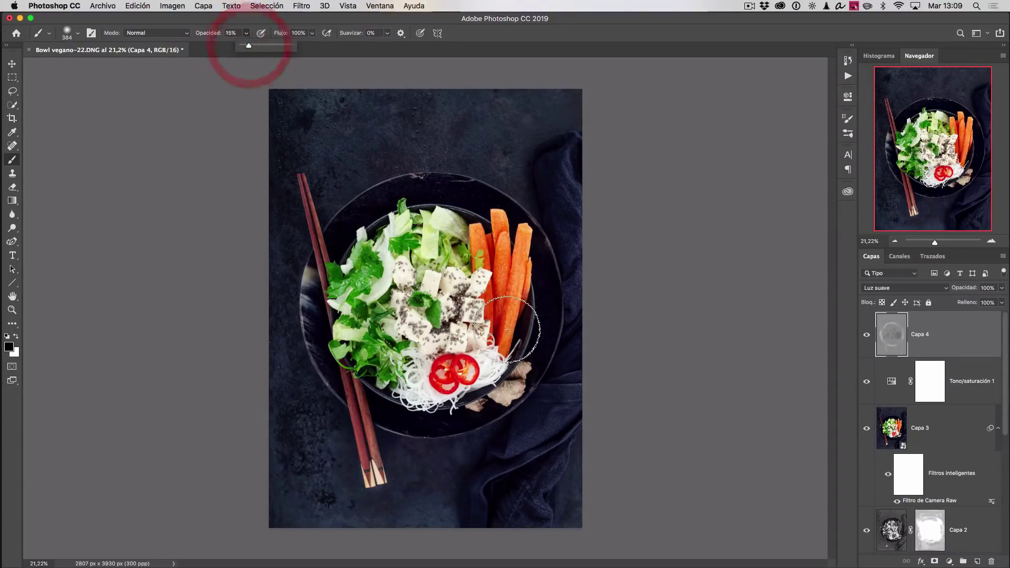
pyautogui.moveTo(503, 319)
pyautogui.mouseDown()
pyautogui.moveTo(536, 320)
pyautogui.moveTo(487, 329)
pyautogui.mouseUp()
pyautogui.moveTo(489, 368); pyautogui.dragTo(422, 374)
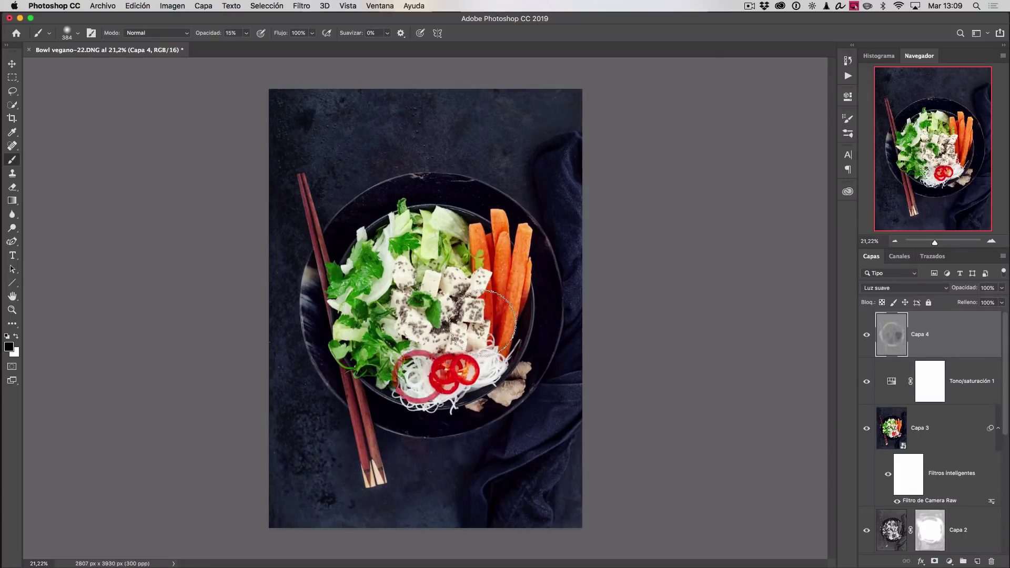
# Step: Darken the shadows between the tofu cubes with a 73 px black brush at 19% opacity, comparing Capa 4 hidden and shown
pyautogui.keyDown('ctrl'); pyautogui.keyDown('alt'); pyautogui.moveTo(481, 320); pyautogui.dragTo(466, 320); pyautogui.keyUp('alt'); pyautogui.keyUp('ctrl')
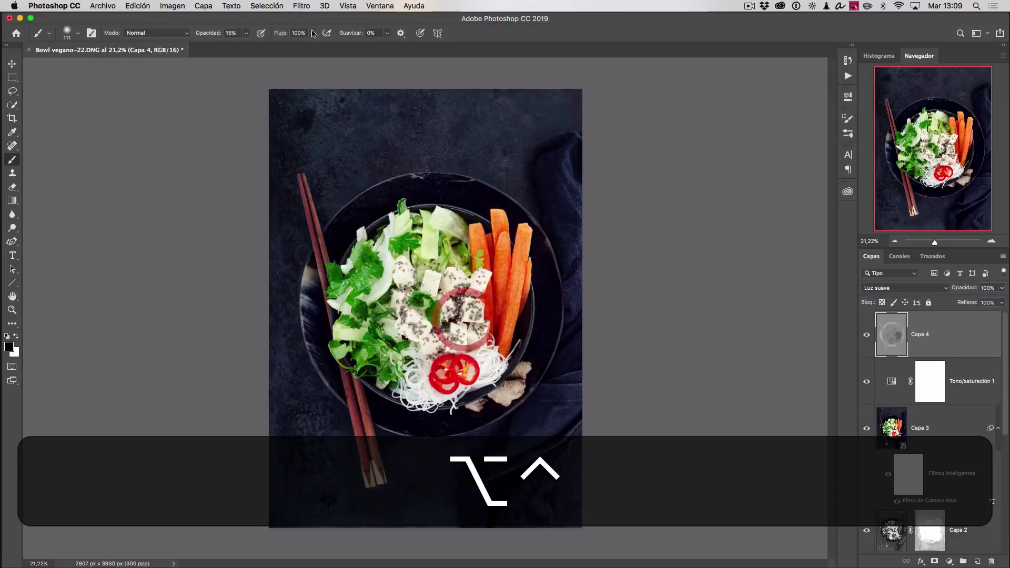
pyautogui.click(246, 32)
pyautogui.moveTo(247, 45); pyautogui.dragTo(249, 47)
pyautogui.moveTo(528, 337)
pyautogui.keyDown('ctrl'); pyautogui.keyDown('alt'); pyautogui.mouseDown()
pyautogui.moveTo(433, 343)
pyautogui.moveTo(397, 307)
pyautogui.mouseUp(); pyautogui.keyUp('alt'); pyautogui.keyUp('ctrl')
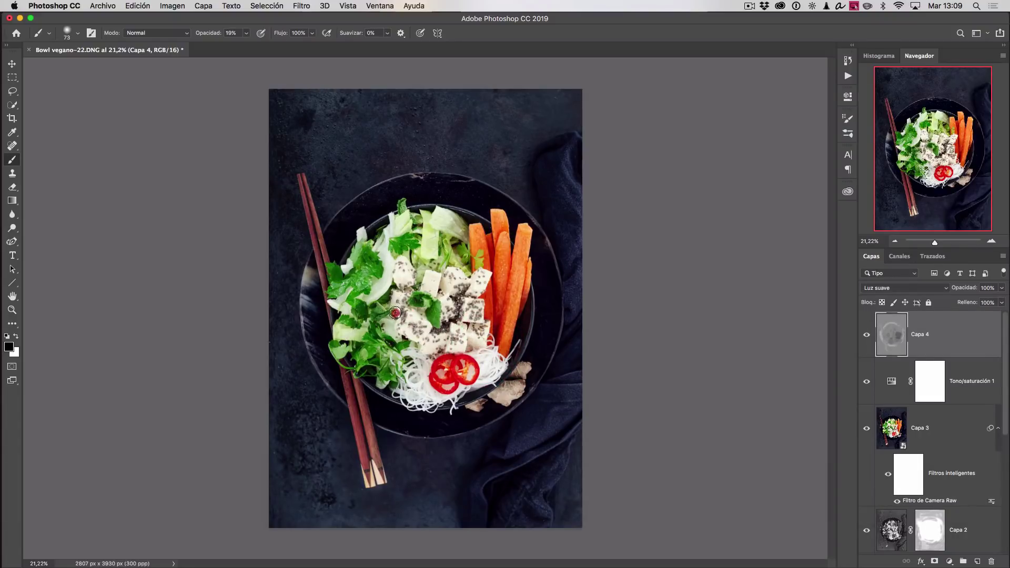
pyautogui.click(418, 293)
pyautogui.click(444, 312)
pyautogui.click(469, 289)
pyautogui.click(477, 297)
pyautogui.click(464, 294)
pyautogui.click(866, 336)
pyautogui.click(866, 335)
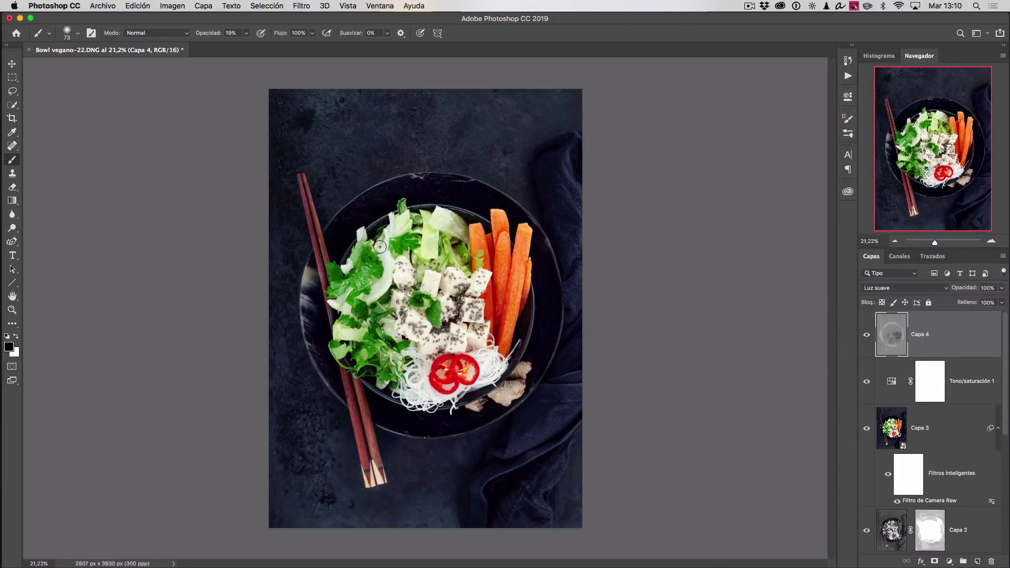
# Step: Darken the shadows in the leafy greens on the bowl's left side with black dabs, and undo the last one
pyautogui.click(378, 293)
pyautogui.click(368, 293)
pyautogui.click(367, 301)
pyautogui.click(348, 310)
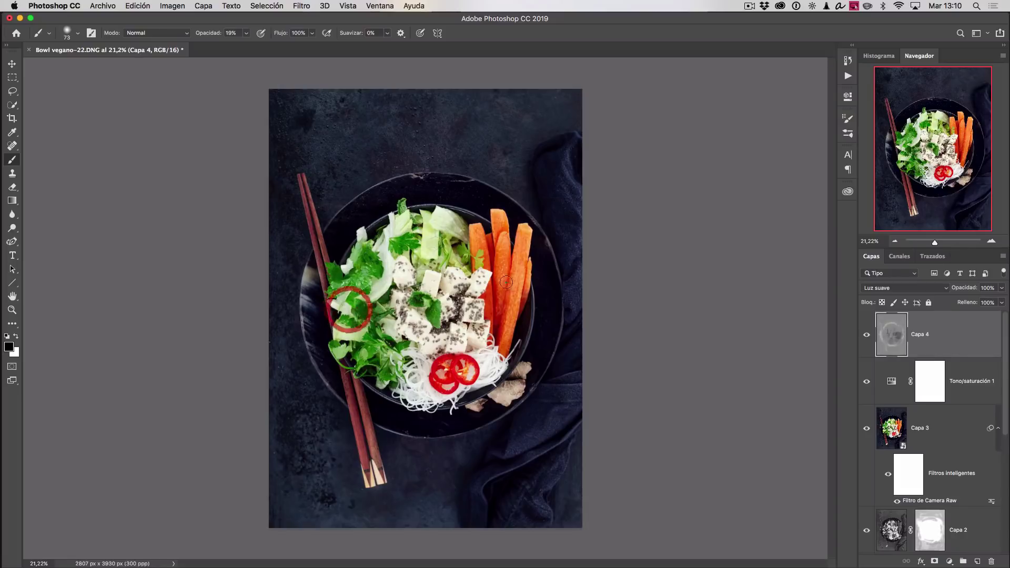
pyautogui.press('super+z')
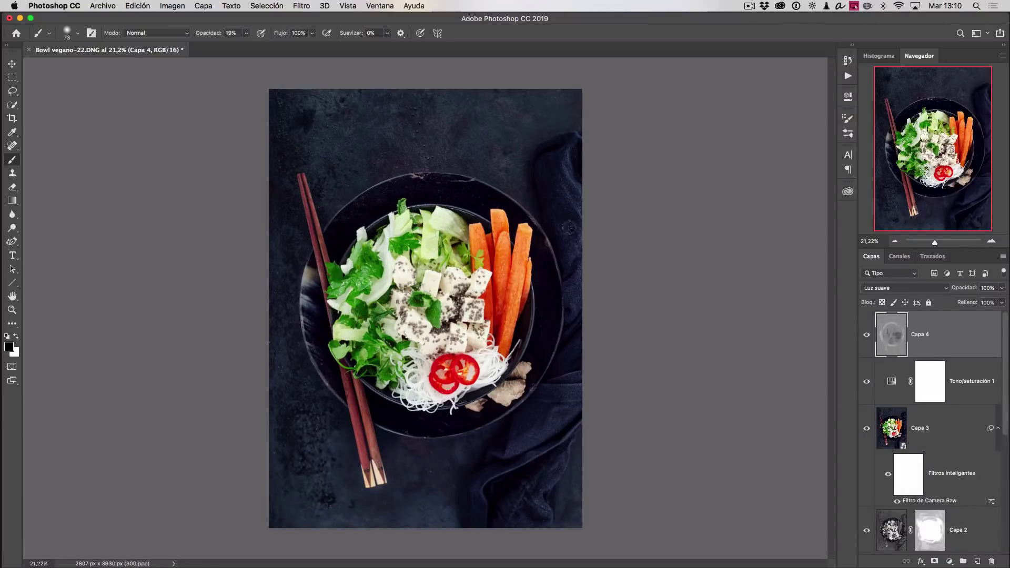
# Step: Darken the shadows between the lettuce and the carrot sticks with black dabs
pyautogui.click(469, 244)
pyautogui.click(468, 262)
pyautogui.click(452, 251)
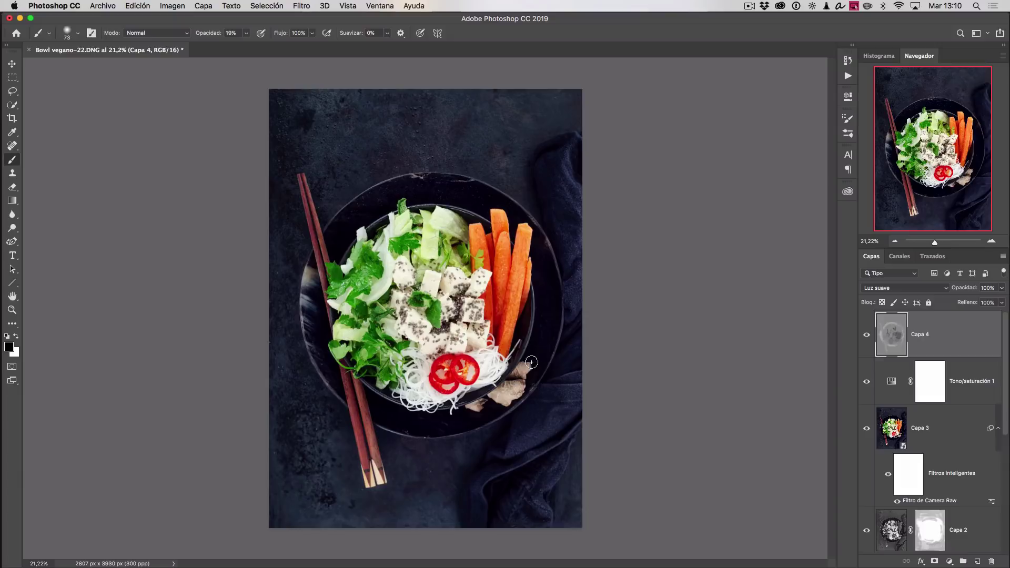
# Step: Darken the shadows around the noodles and lower-left greens with black dabs, and compare Capa 4 hidden and shown
pyautogui.click(419, 369)
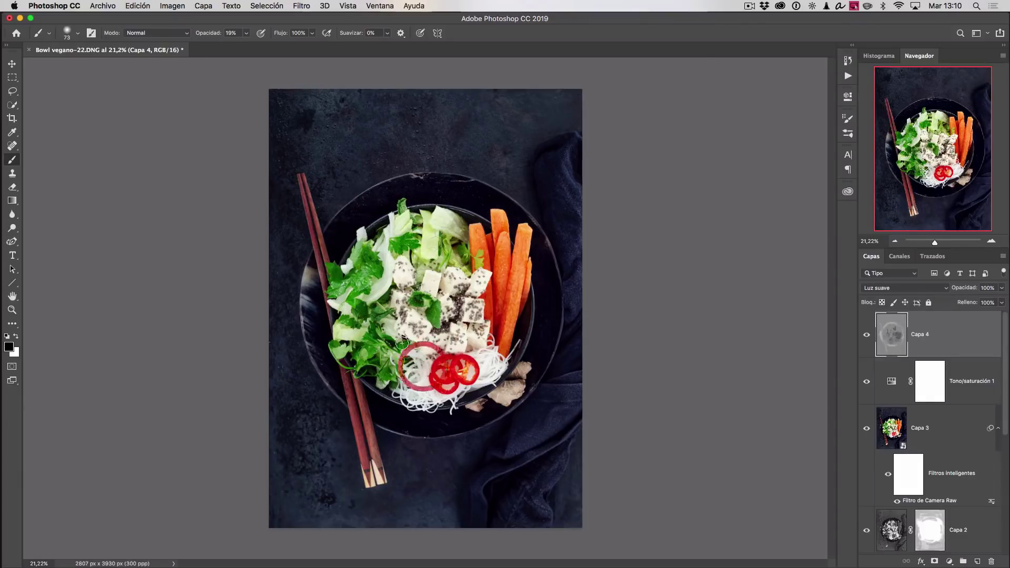
pyautogui.click(385, 380)
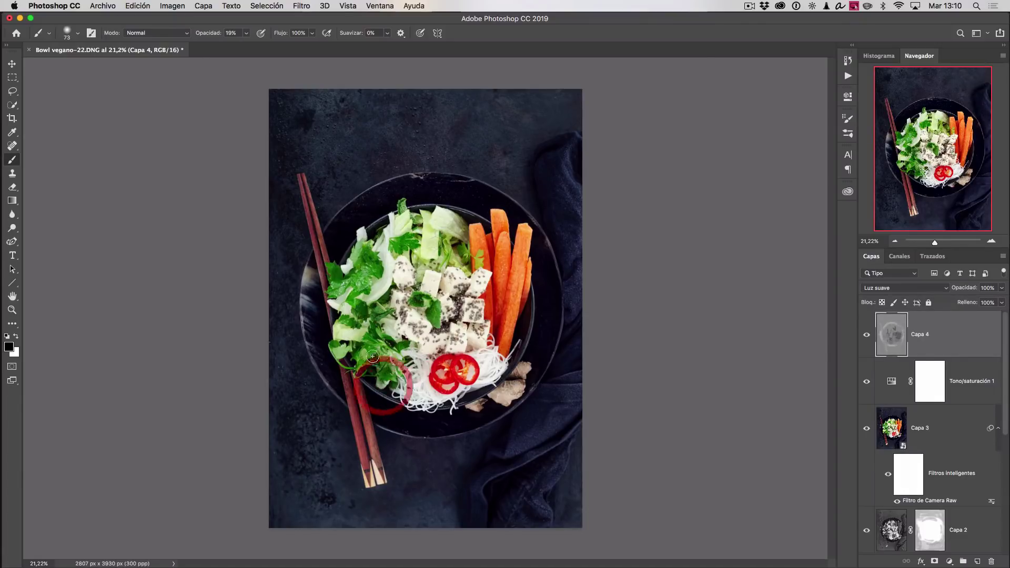
pyautogui.click(381, 352)
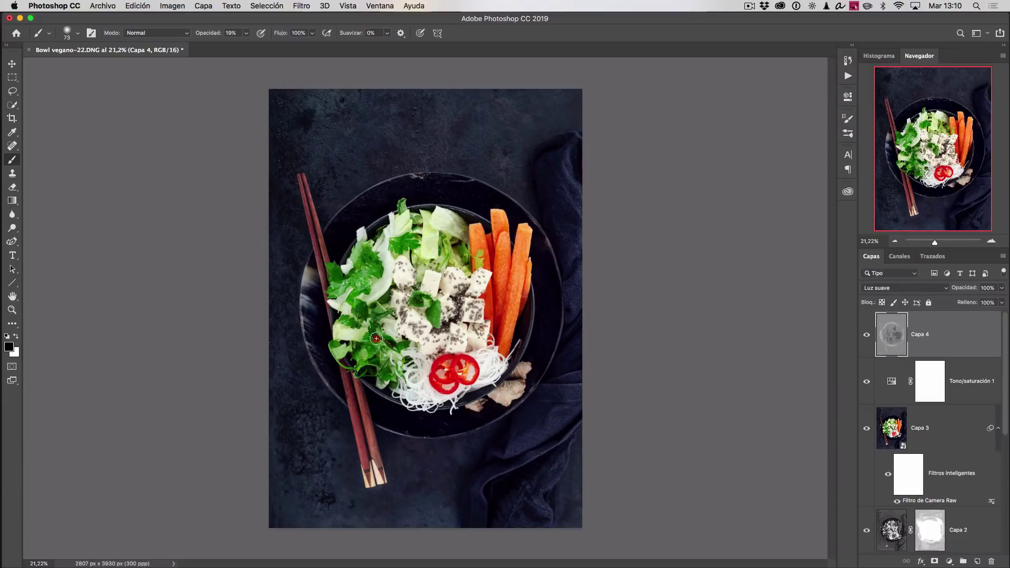
pyautogui.click(378, 337)
pyautogui.click(373, 322)
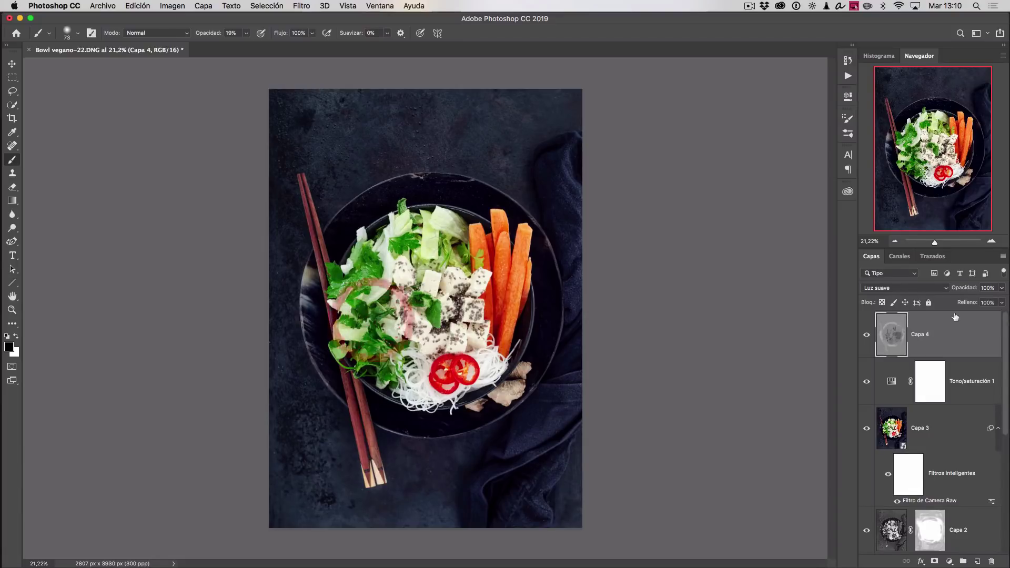
pyautogui.click(866, 334)
pyautogui.click(866, 337)
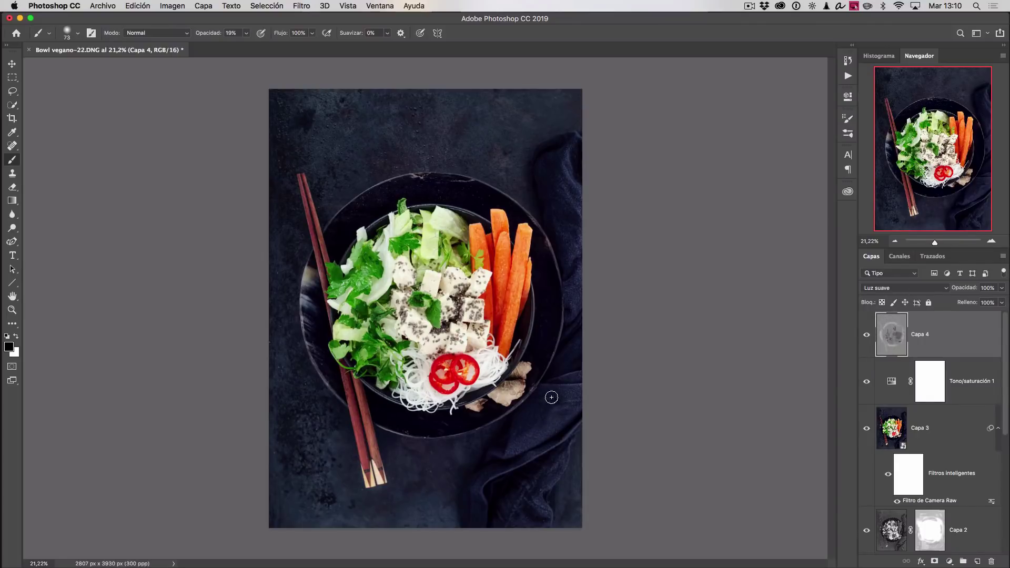
# Step: Swap to white and lighten the dark blue napkin's folds with strokes, enlarging the brush to 281 px
pyautogui.press('x')
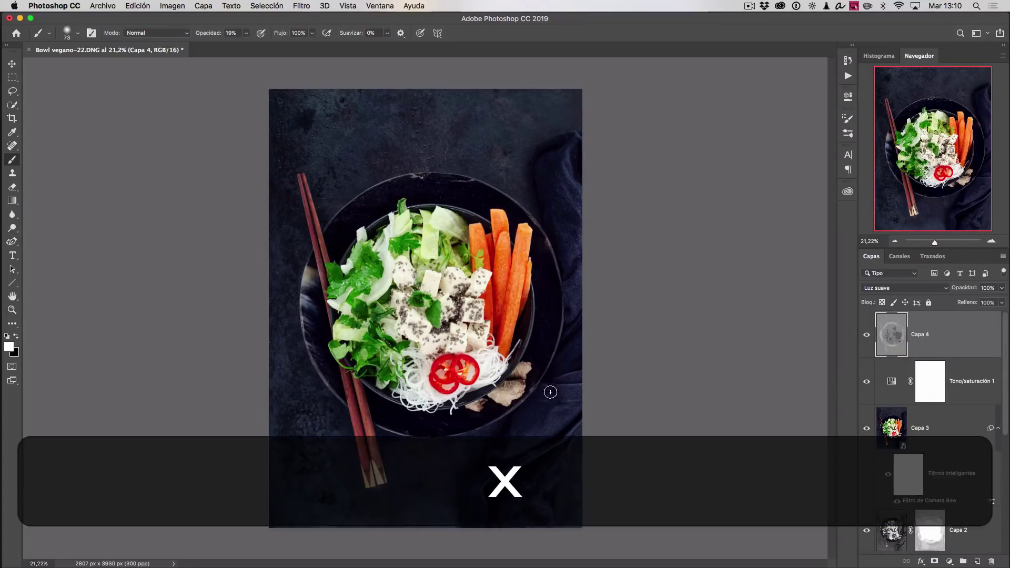
pyautogui.moveTo(546, 403)
pyautogui.mouseDown()
pyautogui.moveTo(567, 415)
pyautogui.moveTo(502, 467)
pyautogui.mouseUp()
pyautogui.moveTo(577, 197)
pyautogui.mouseDown()
pyautogui.moveTo(572, 208)
pyautogui.moveTo(558, 192)
pyautogui.mouseUp()
pyautogui.moveTo(581, 297); pyautogui.dragTo(566, 324)
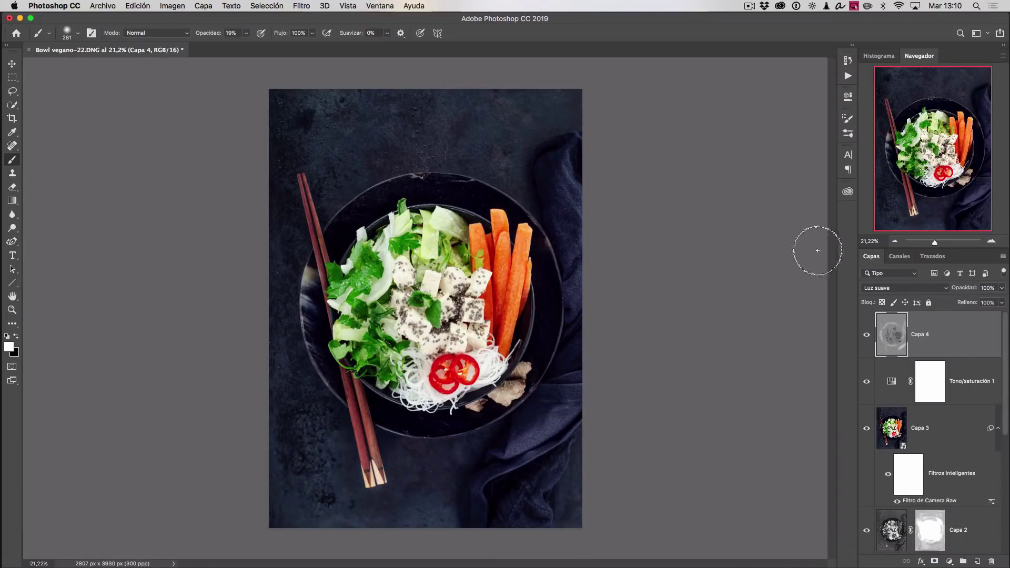
# Step: Try lightening the dark background around the plate with 281 px white strokes, and undo the strokes
pyautogui.moveTo(360, 112)
pyautogui.mouseDown()
pyautogui.moveTo(333, 135)
pyautogui.moveTo(364, 129)
pyautogui.moveTo(350, 155)
pyautogui.moveTo(350, 135)
pyautogui.mouseUp()
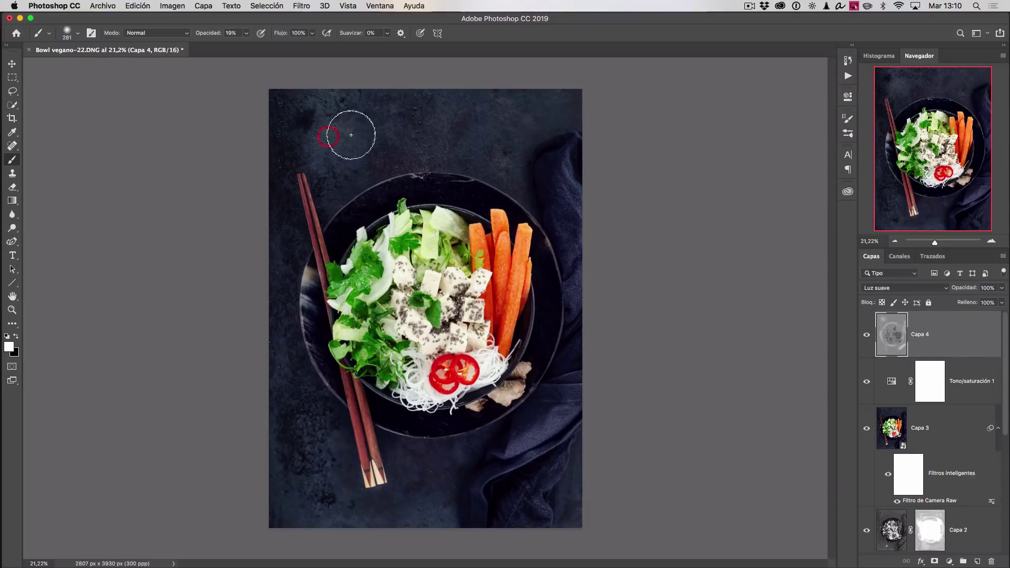
pyautogui.moveTo(523, 124); pyautogui.dragTo(529, 136)
pyautogui.moveTo(304, 439); pyautogui.dragTo(308, 453)
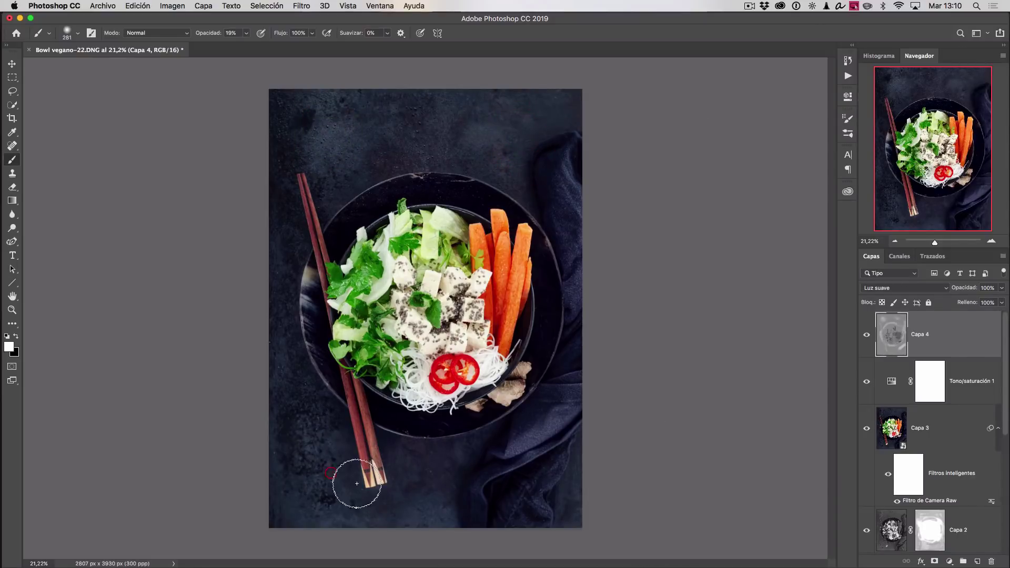
pyautogui.moveTo(374, 520); pyautogui.dragTo(358, 517)
pyautogui.moveTo(444, 517); pyautogui.dragTo(449, 527)
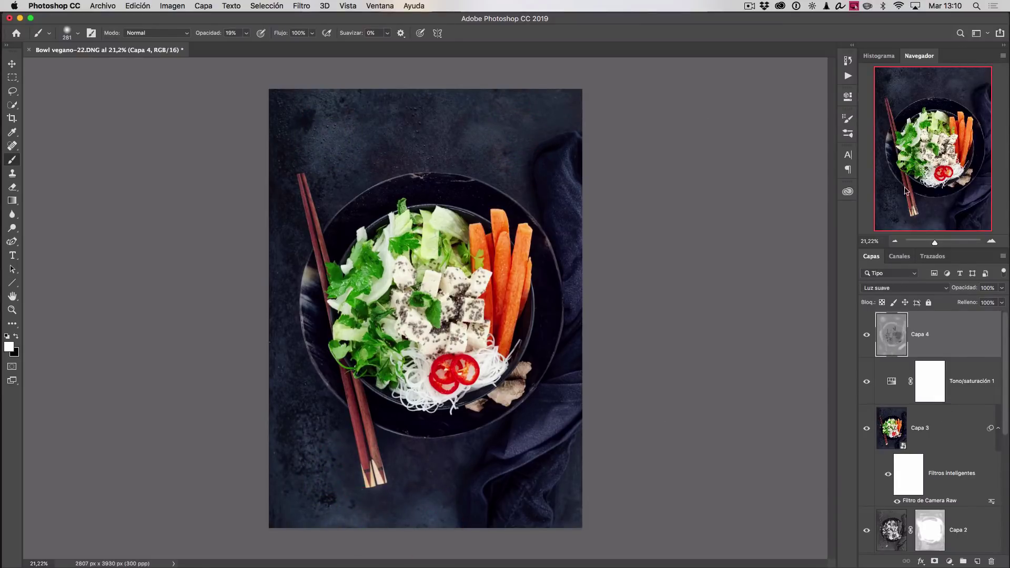
pyautogui.press('super+z')
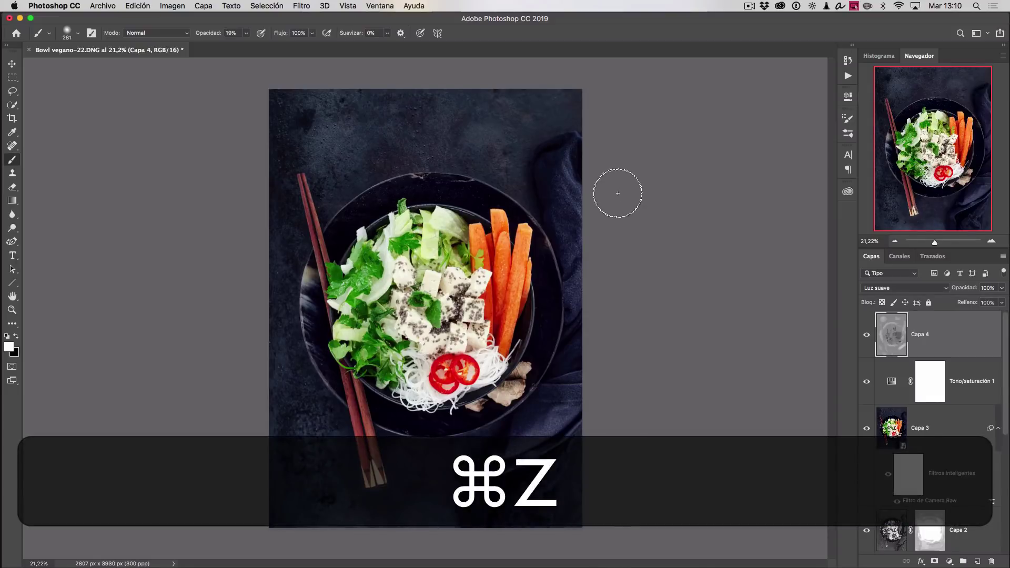
pyautogui.press('alt+super+z')
pyautogui.press('alt+super+z')
pyautogui.press('alt+super+z')
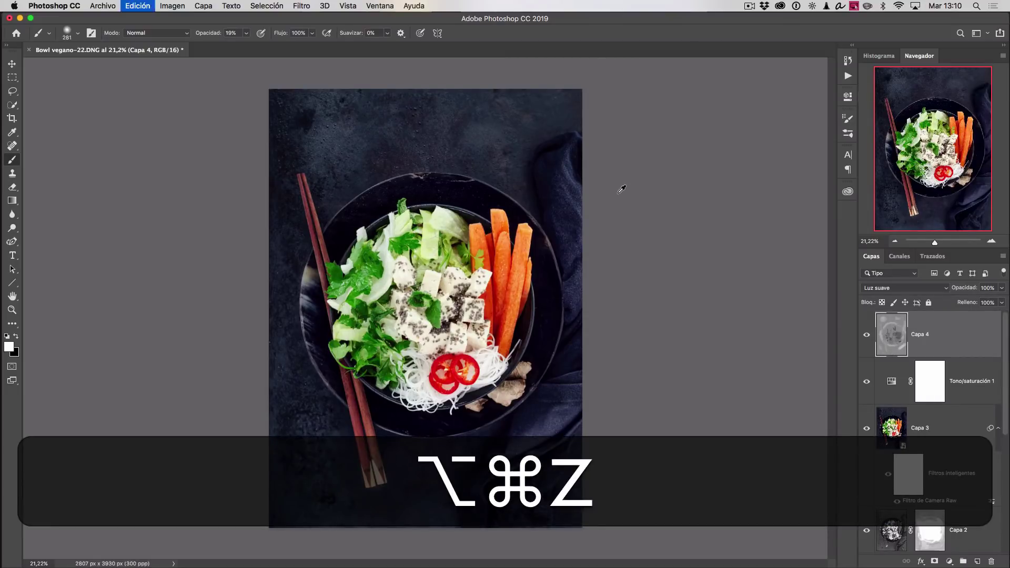
pyautogui.press('alt+super+z')
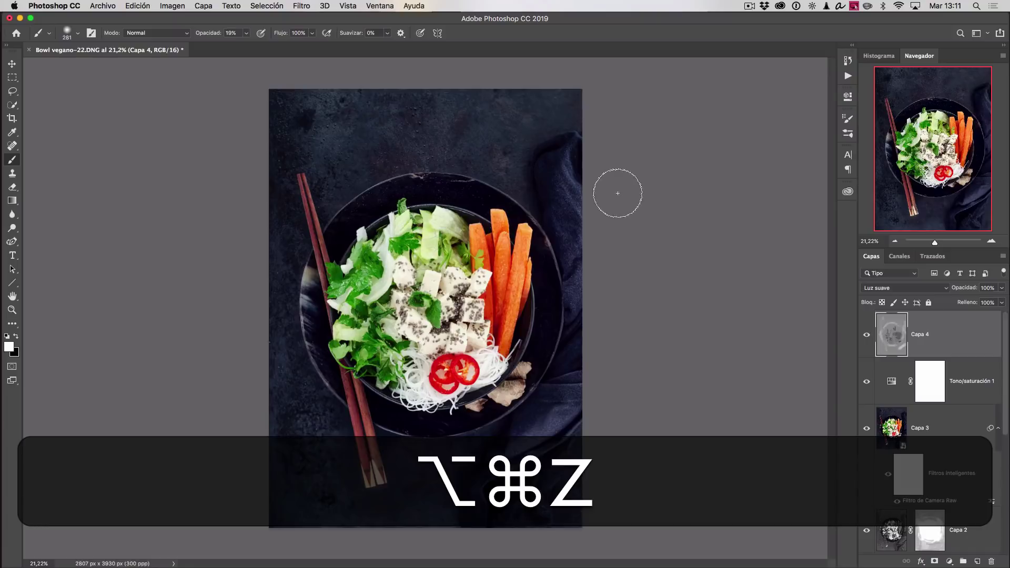
# Step: Lighten patches of the dark background near the photo's corners with a 526 px white brush at 10% opacity
pyautogui.click(247, 33)
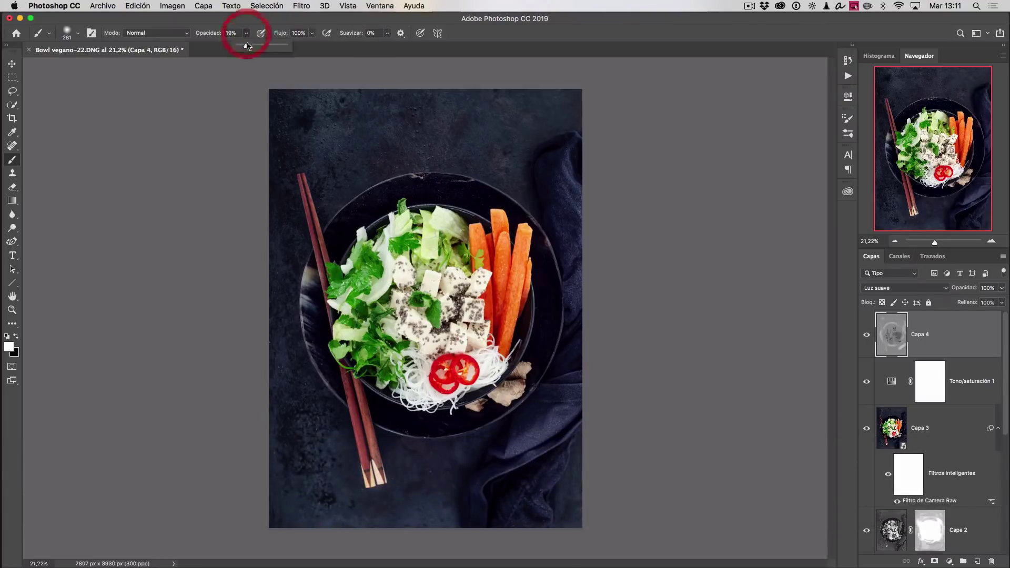
pyautogui.moveTo(247, 45); pyautogui.dragTo(242, 46)
pyautogui.moveTo(373, 162); pyautogui.dragTo(408, 155)
pyautogui.click(330, 143)
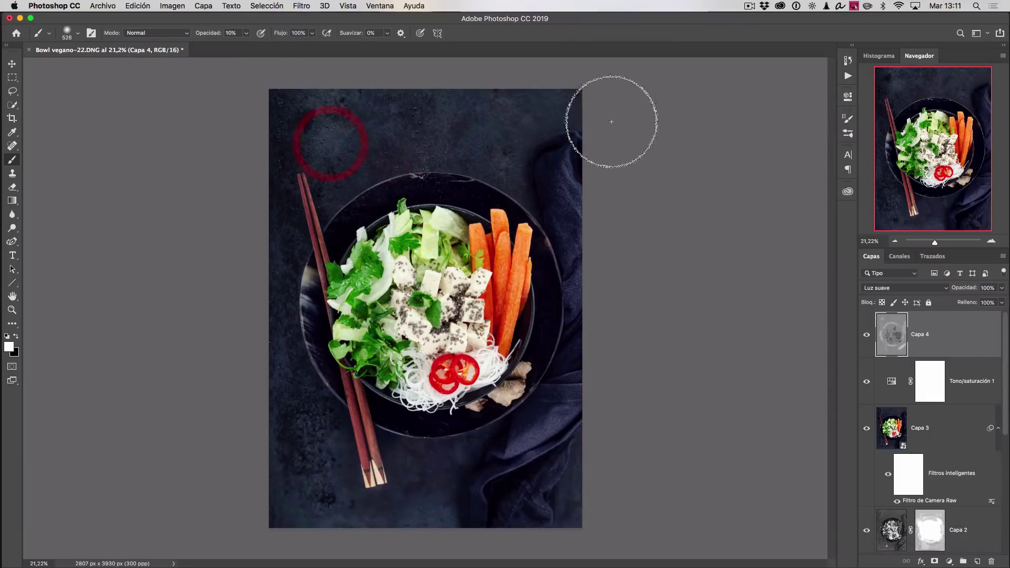
pyautogui.click(536, 139)
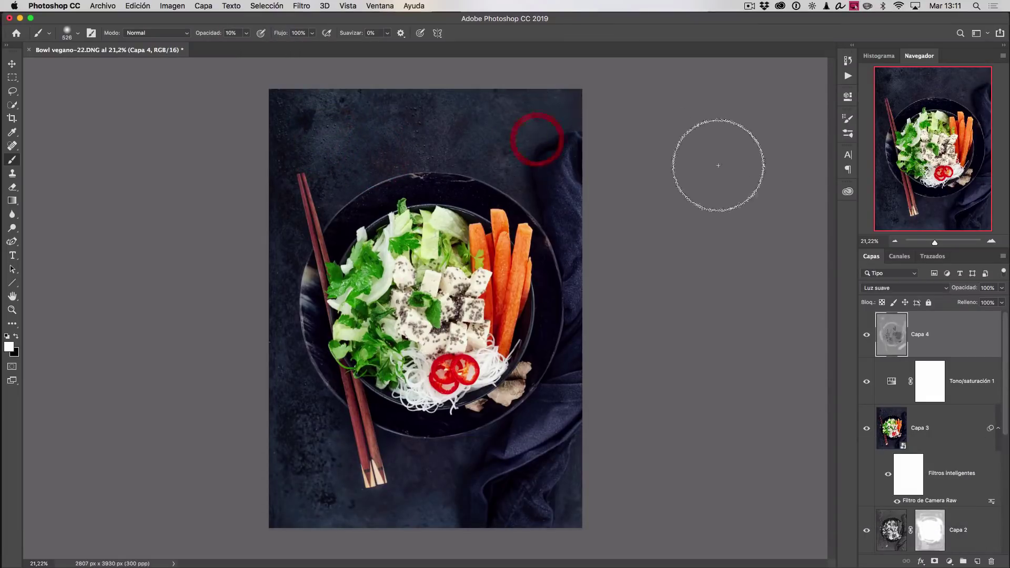
pyautogui.click(445, 495)
pyautogui.click(310, 434)
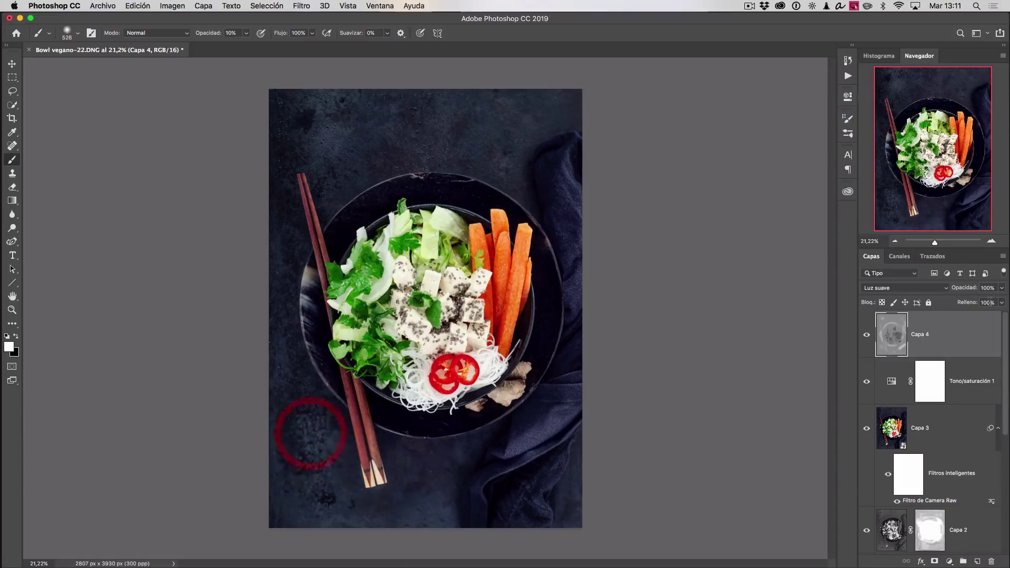